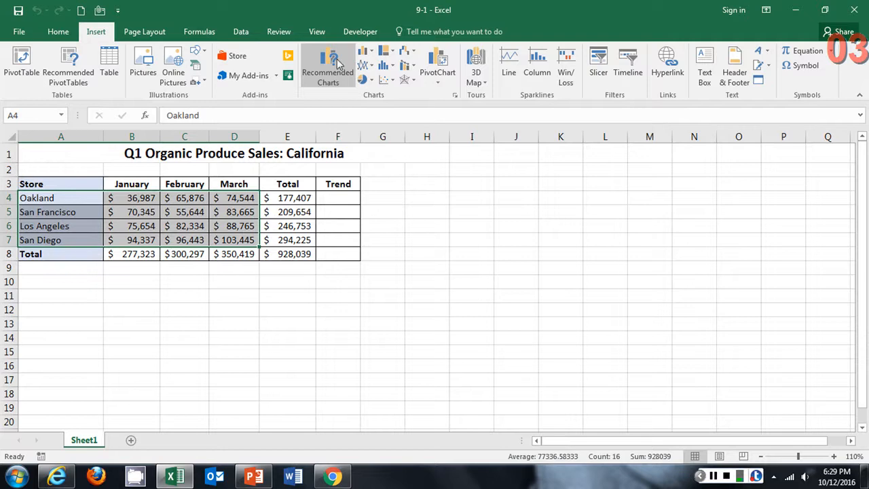
{"action": "left_click", "coordinate": [316, 80]}
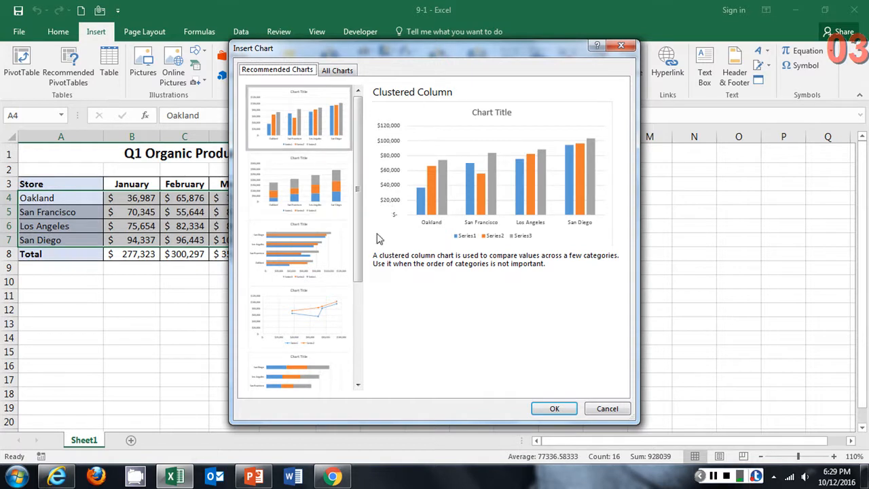
{"action": "left_click", "coordinate": [554, 408]}
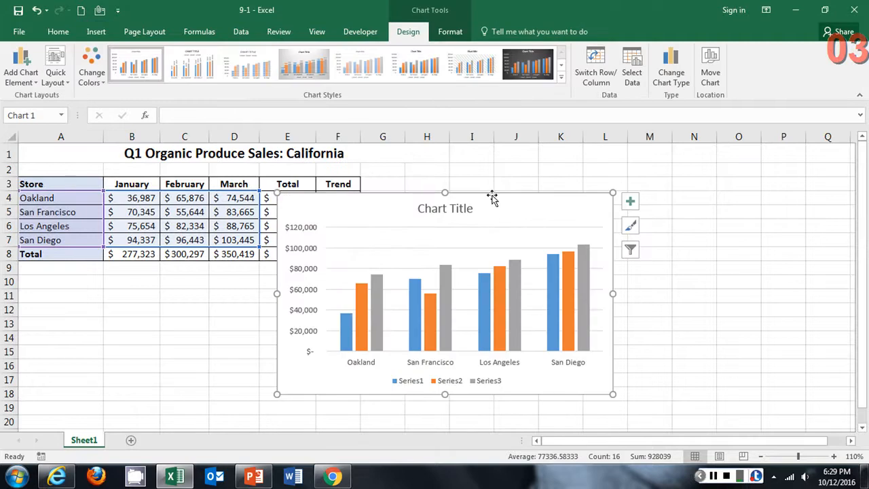
{"action": "left_click_drag", "start_coordinate": [491, 197], "coordinate": [441, 168]}
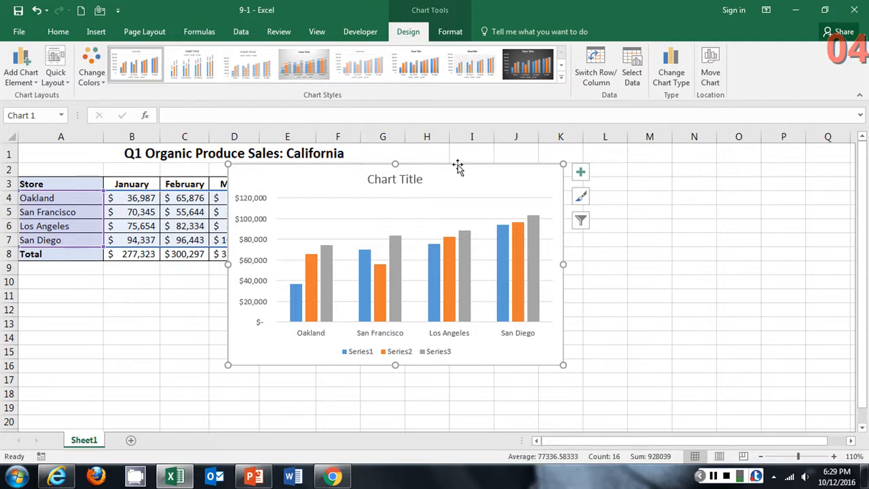
{"action": "key", "text": "Delete"}
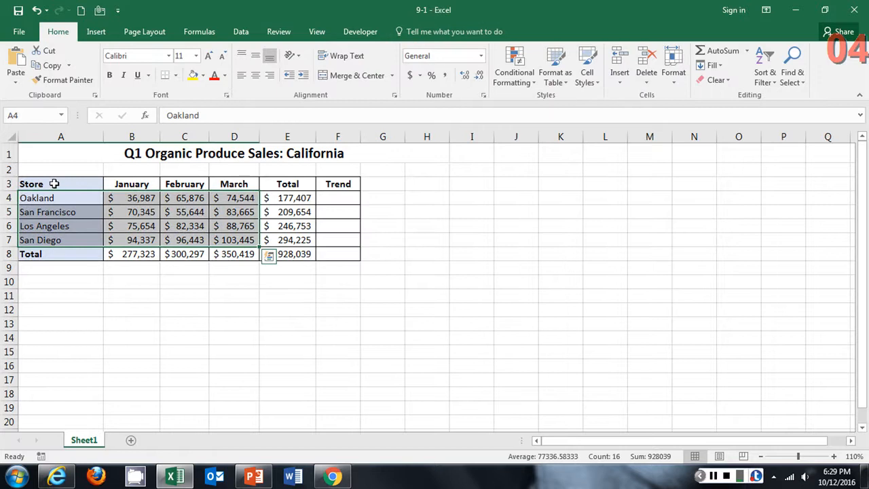
Step: Insert the recommended Clustered Column chart from A3:D7, including the header row, and place it beside the sales table
{"action": "left_click_drag", "start_coordinate": [54, 182], "coordinate": [231, 238]}
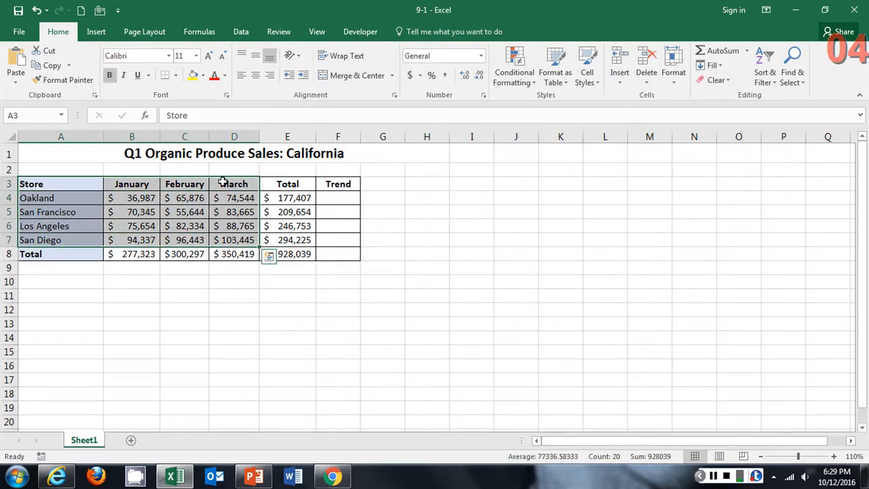
{"action": "left_click", "coordinate": [95, 32]}
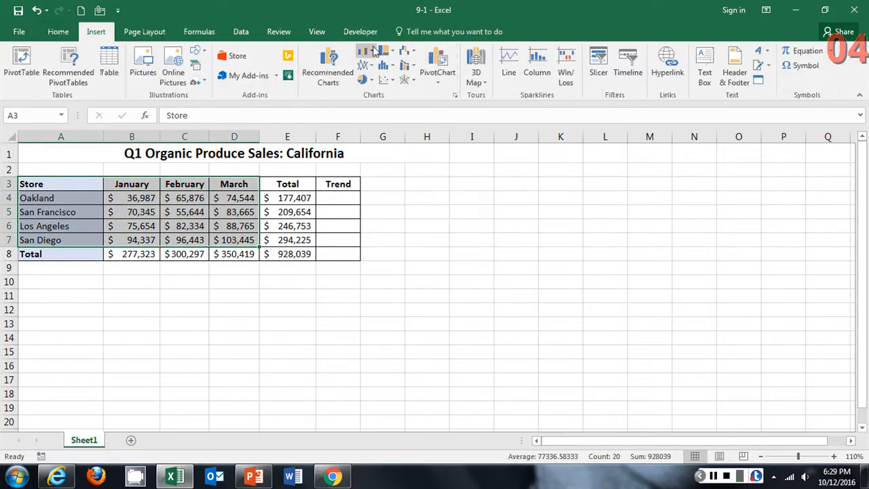
{"action": "left_click", "coordinate": [331, 65]}
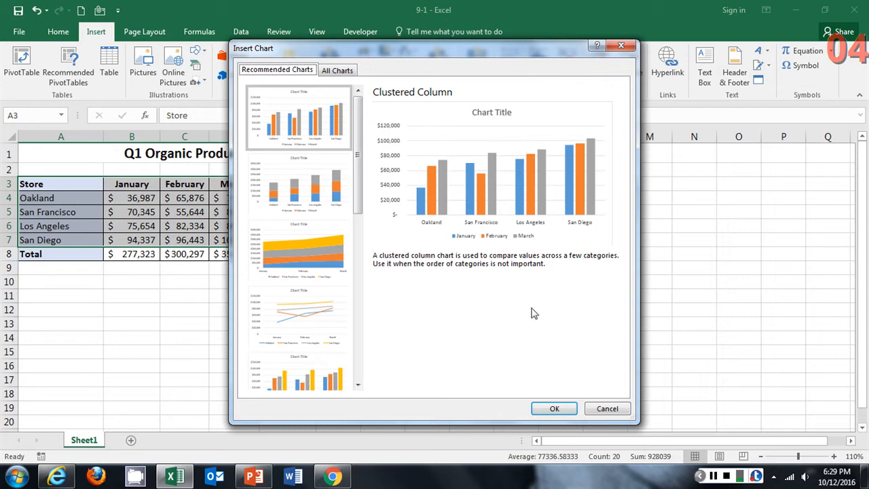
{"action": "left_click", "coordinate": [554, 408]}
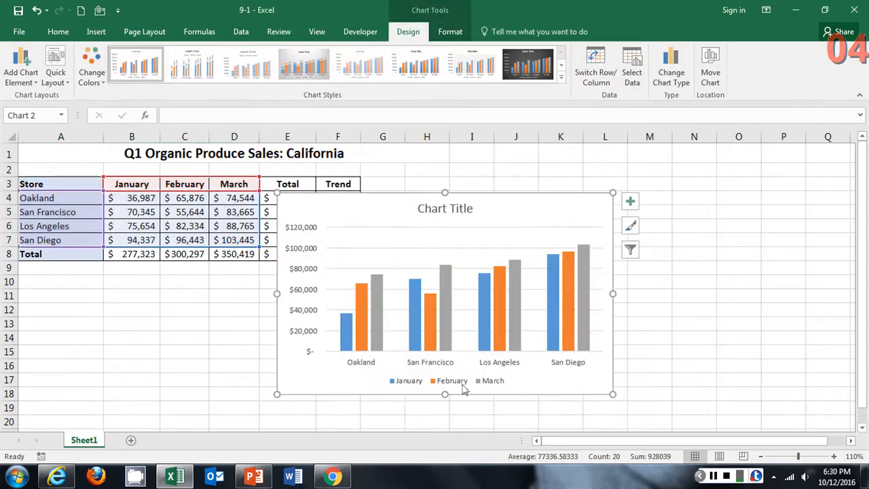
{"action": "left_click_drag", "start_coordinate": [495, 196], "coordinate": [578, 149]}
Step: Switch the chart's rows and columns so the months form the horizontal axis and the stores become the data series
{"action": "mouse_move", "coordinate": [462, 268]}
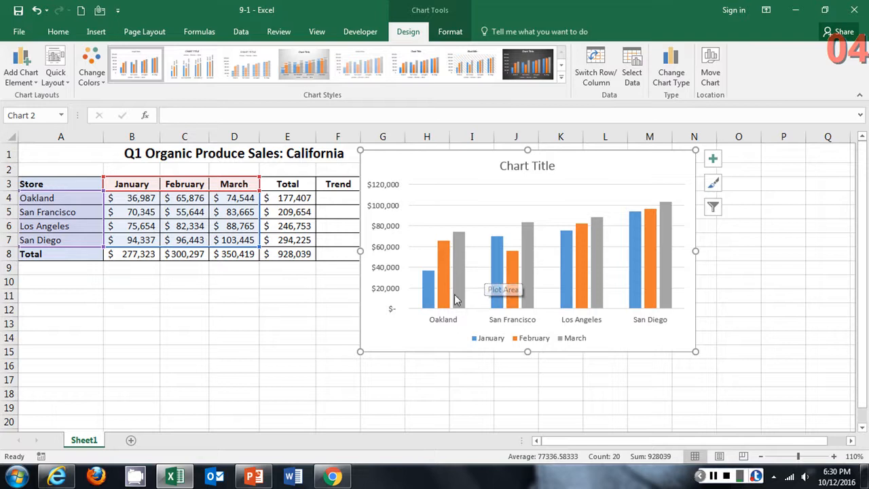
{"action": "mouse_move", "coordinate": [448, 302]}
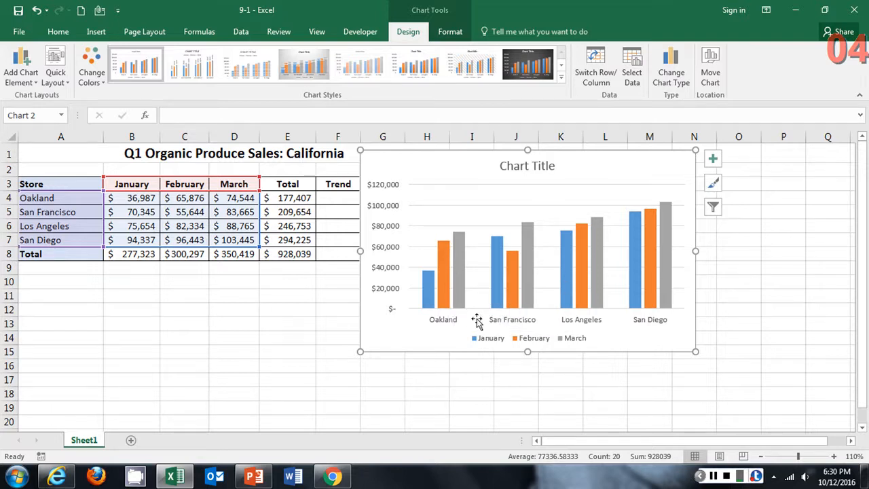
{"action": "left_click", "coordinate": [595, 65]}
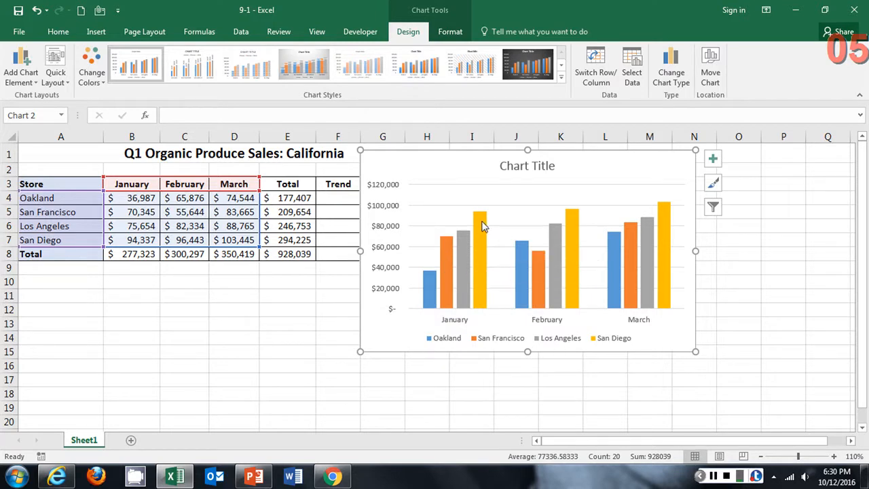
{"action": "mouse_move", "coordinate": [482, 226]}
Step: Change the chart type to Line with the months along the horizontal axis, and examine the store trends
{"action": "left_click", "coordinate": [668, 76]}
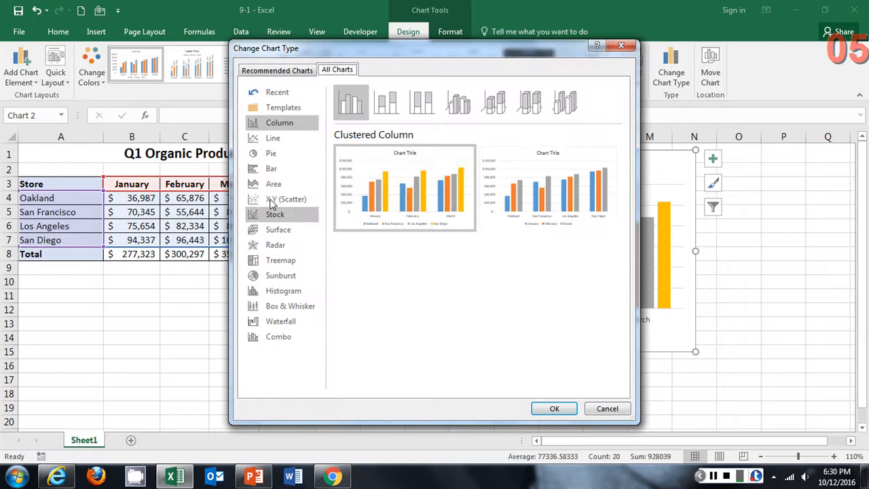
{"action": "left_click", "coordinate": [275, 140]}
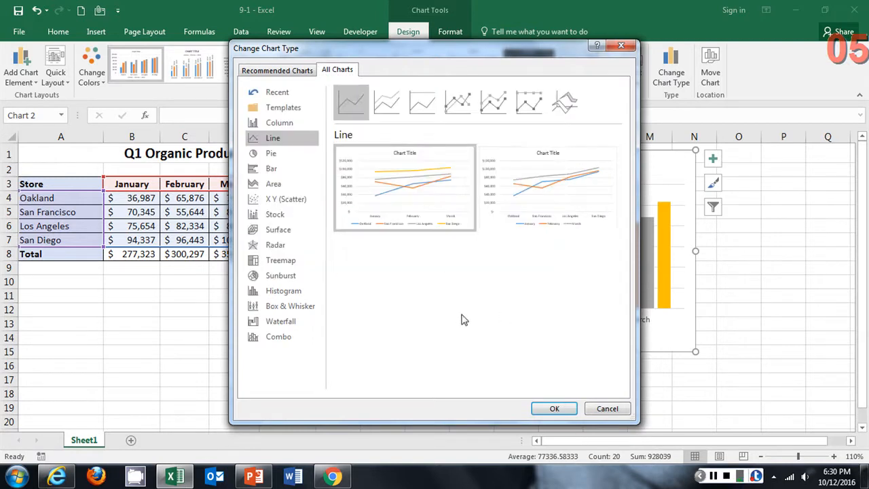
{"action": "left_click", "coordinate": [555, 408]}
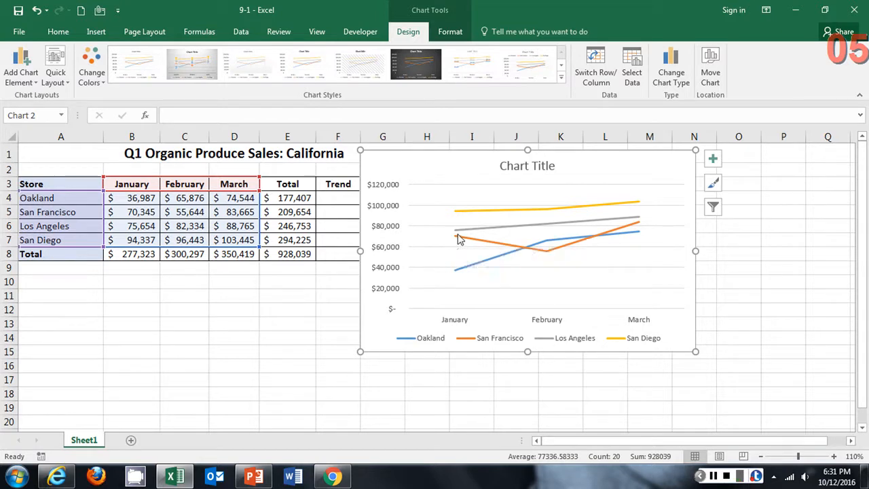
{"action": "mouse_move", "coordinate": [457, 236]}
{"action": "mouse_move", "coordinate": [643, 222]}
{"action": "mouse_move", "coordinate": [564, 242]}
Step: Change the chart type to Clustered Column with the sales grouped by month
{"action": "left_click", "coordinate": [672, 68]}
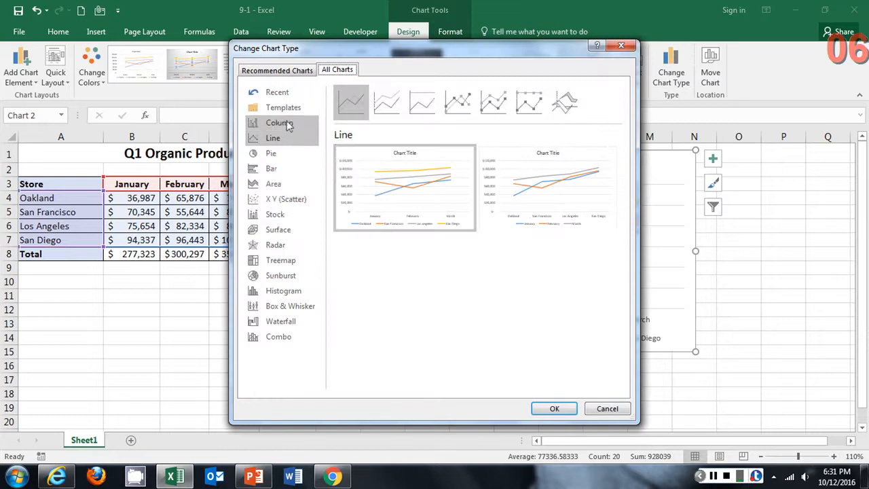
{"action": "left_click", "coordinate": [288, 125]}
{"action": "mouse_move", "coordinate": [404, 196]}
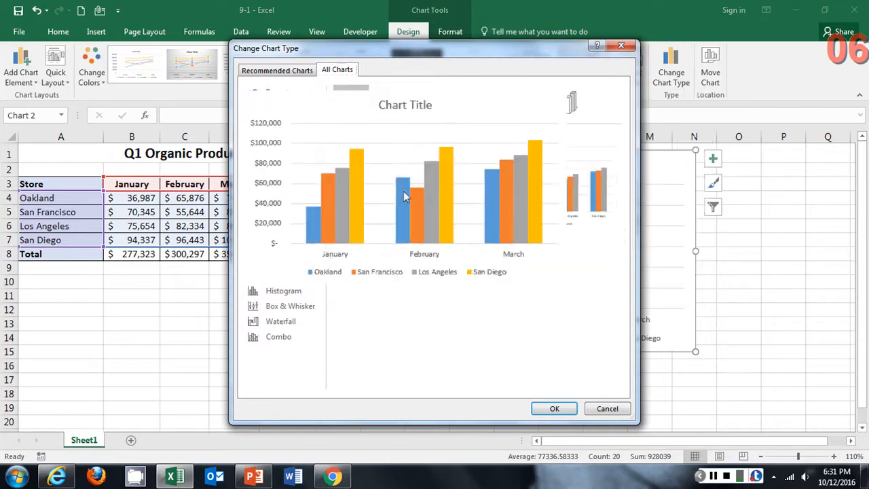
{"action": "left_click", "coordinate": [551, 408]}
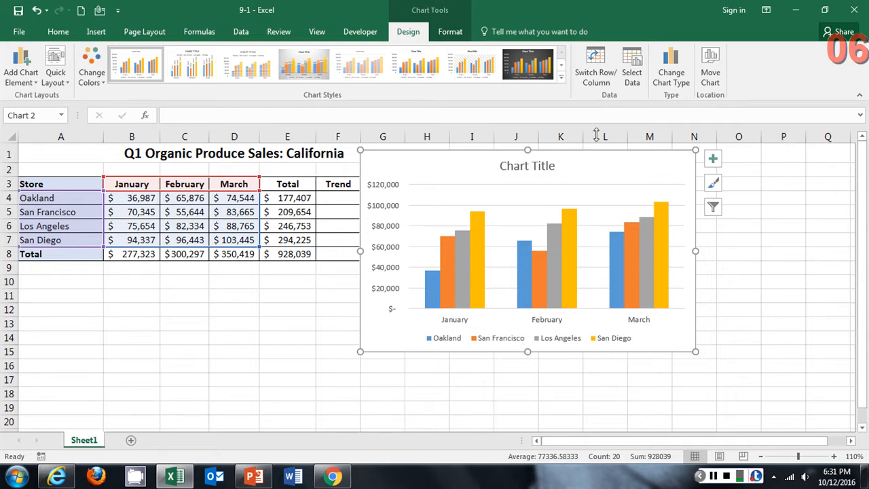
Step: Move the column chart directly below the sales table, aligned with column A
{"action": "left_click_drag", "start_coordinate": [609, 153], "coordinate": [265, 265]}
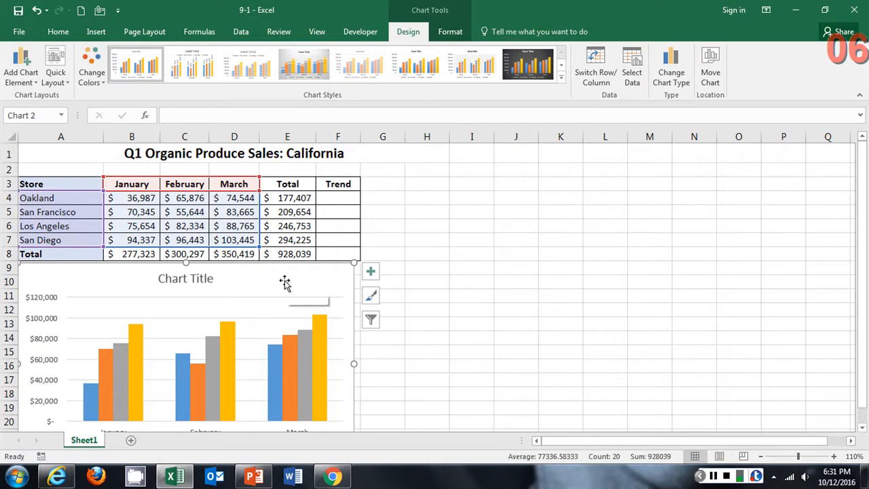
{"action": "left_click", "coordinate": [760, 457]}
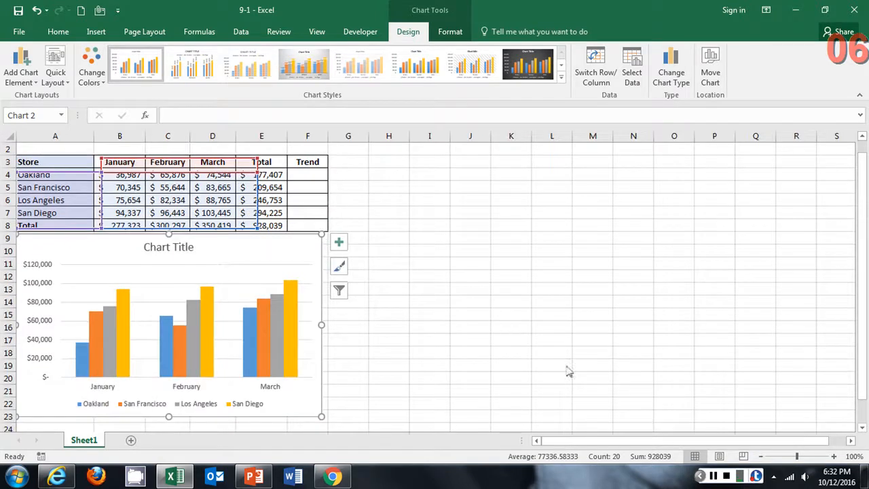
Step: Switch to the PowerPoint presentation and read the Create a Chart (1 of 5) slide, comparing it with the chart in Excel
{"action": "key", "text": "alt+Tab"}
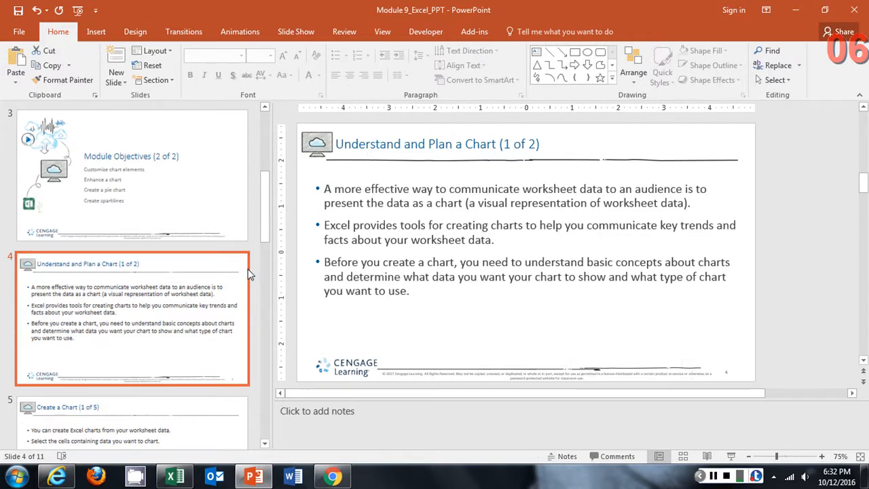
{"action": "key", "text": "Down"}
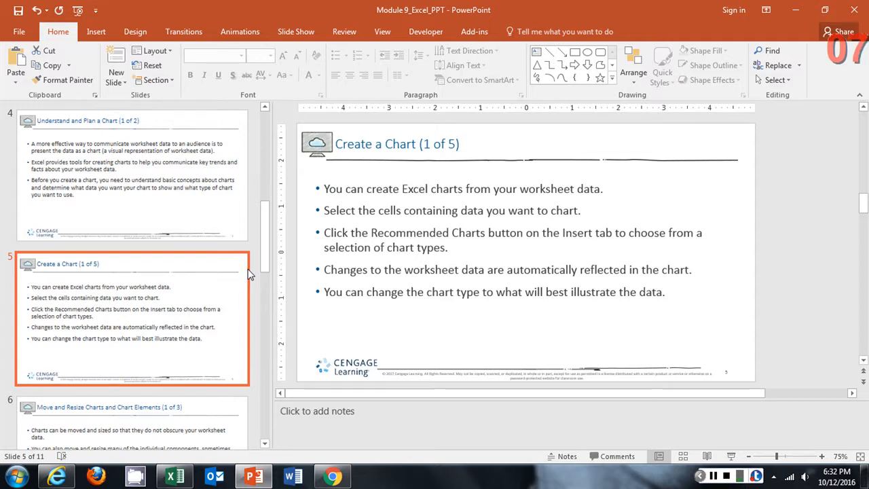
{"action": "key", "text": "alt+Tab"}
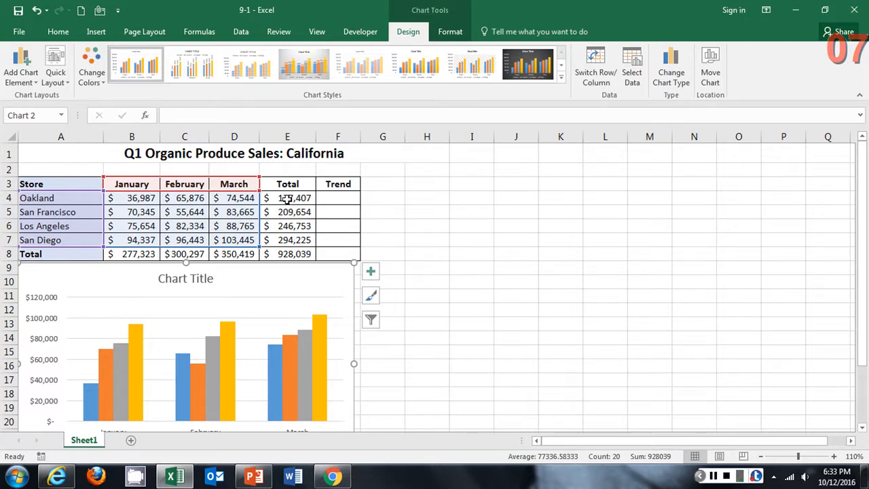
{"action": "key", "text": "alt+Tab"}
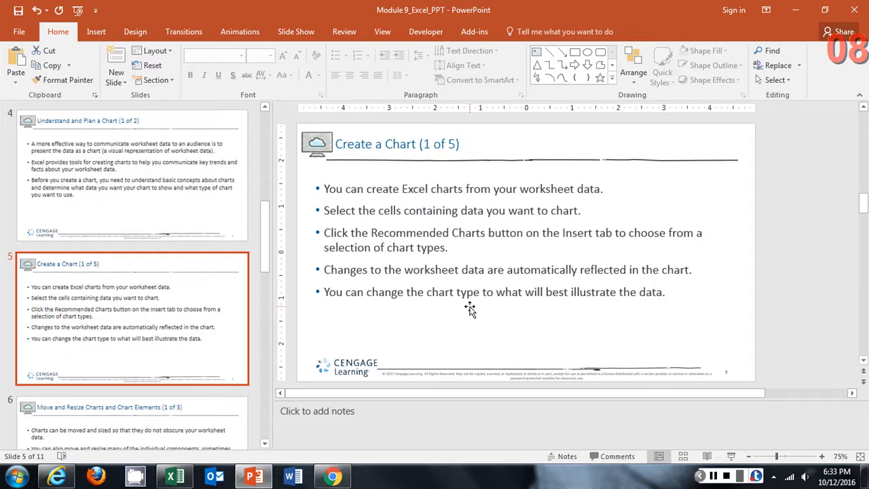
{"action": "key", "text": "alt+Tab"}
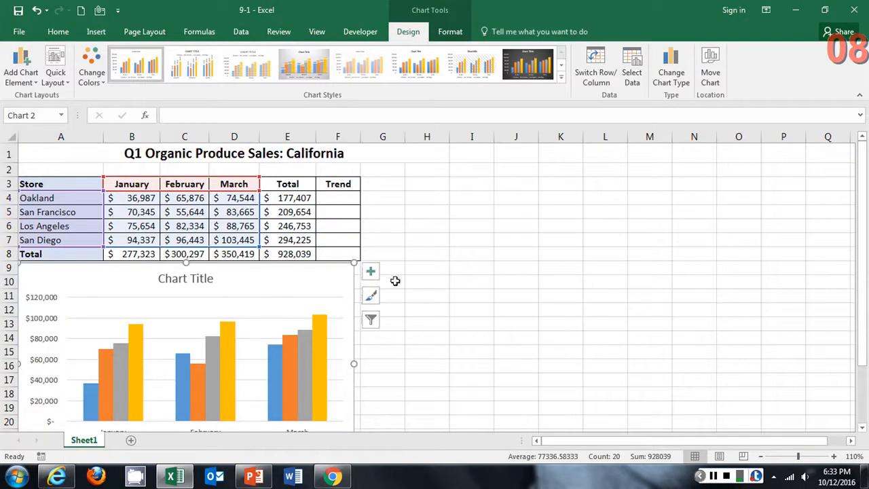
{"action": "key", "text": "alt+Tab"}
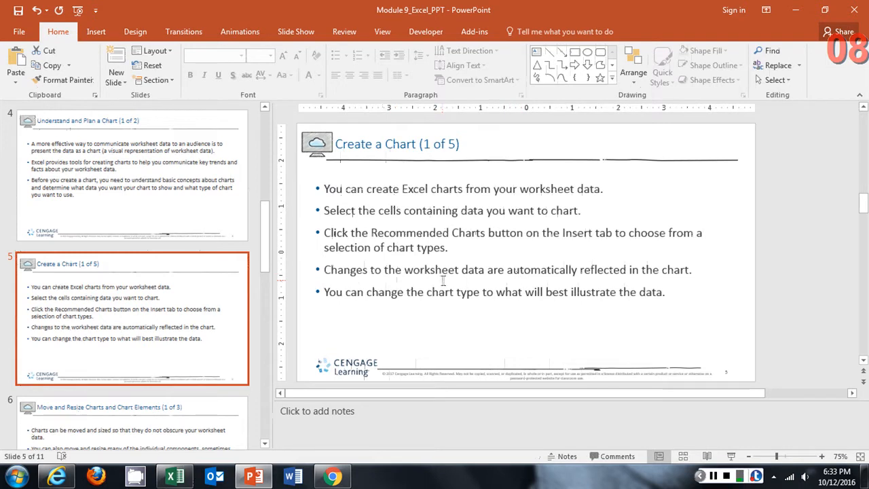
Step: Switch back to the Excel workbook and set Oakland's January sales in B4 to 136987
{"action": "key", "text": "alt+Tab"}
{"action": "left_click", "coordinate": [543, 240]}
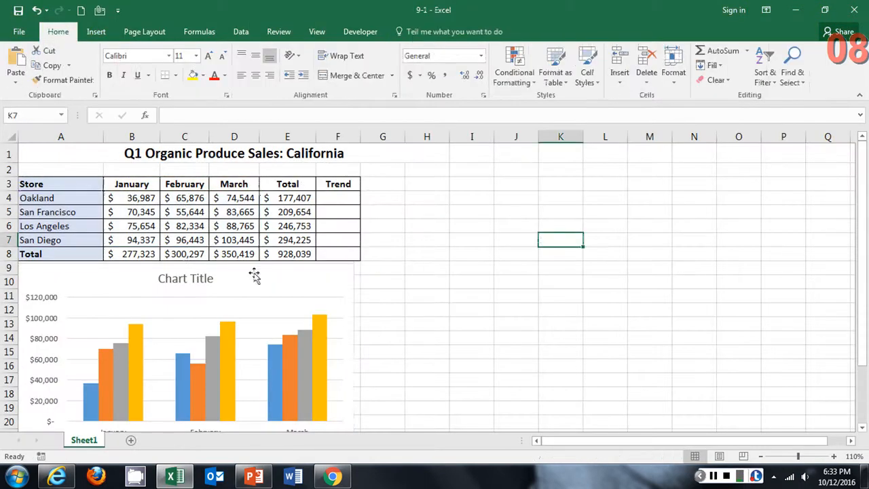
{"action": "scroll", "coordinate": [195, 266], "scroll_direction": "down", "scroll_amount": 2}
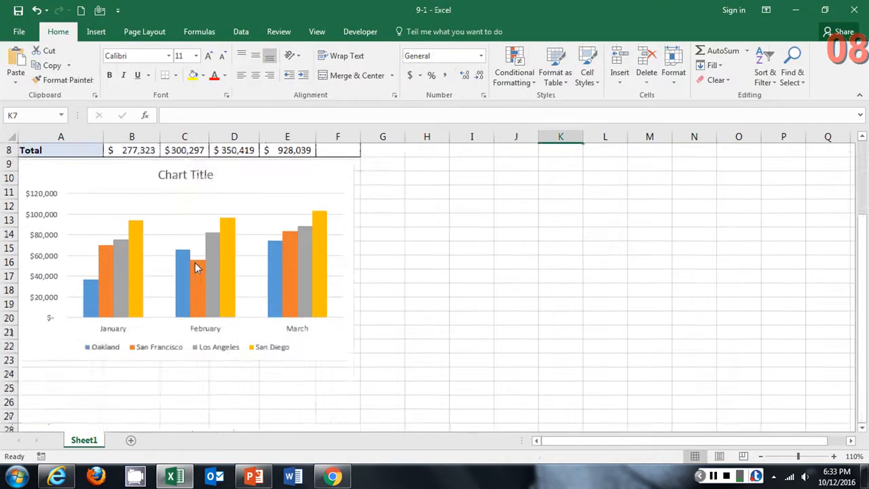
{"action": "scroll", "coordinate": [195, 266], "scroll_direction": "up", "scroll_amount": 2}
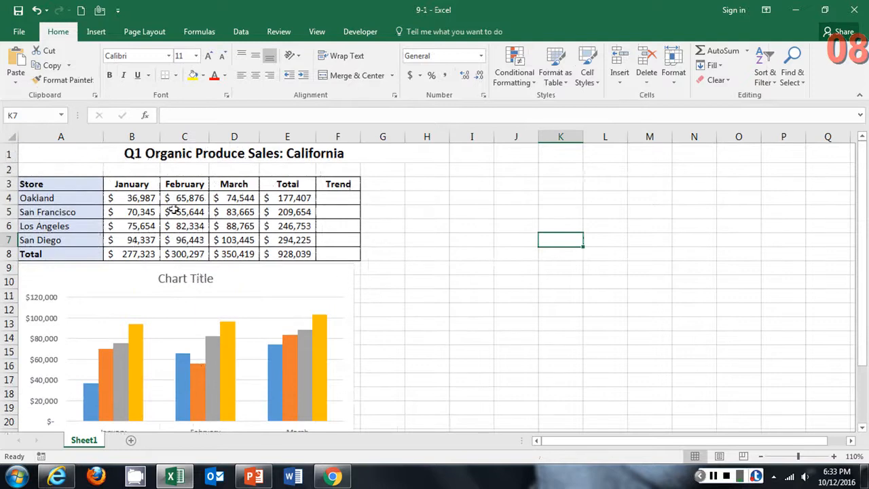
{"action": "left_click", "coordinate": [128, 198]}
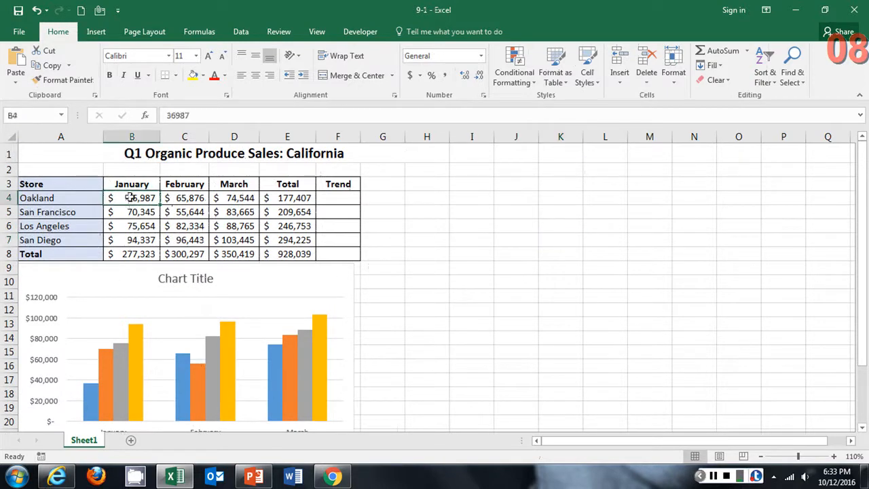
{"action": "left_click", "coordinate": [163, 114]}
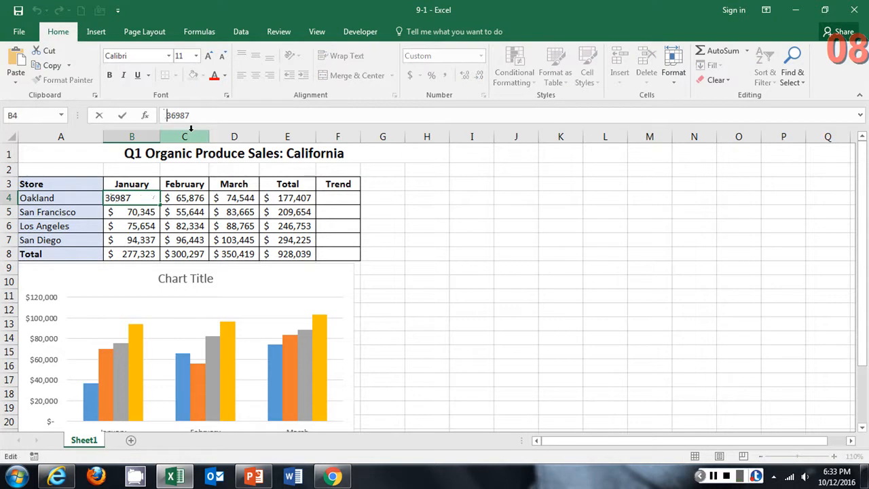
{"action": "type", "text": "1"}
{"action": "key", "text": "Return"}
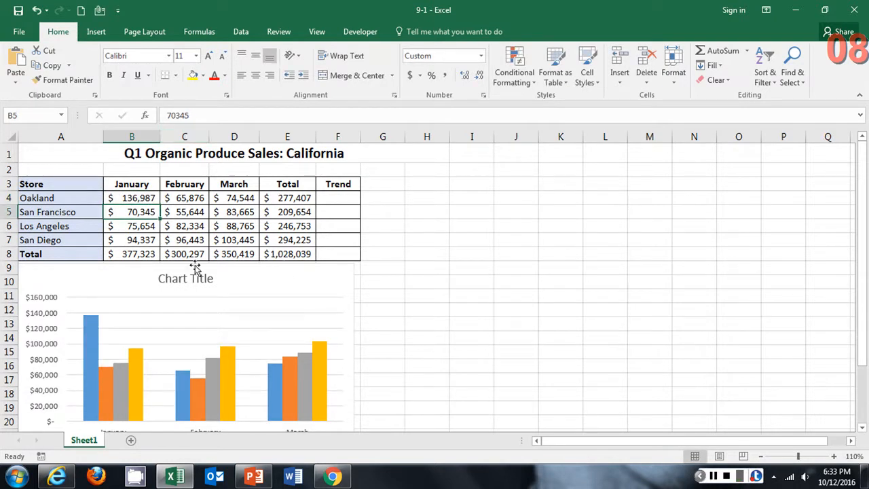
Step: Set San Francisco's January sales in B5 to 170345
{"action": "mouse_move", "coordinate": [88, 321]}
{"action": "left_click", "coordinate": [171, 114]}
{"action": "type", "text": "1"}
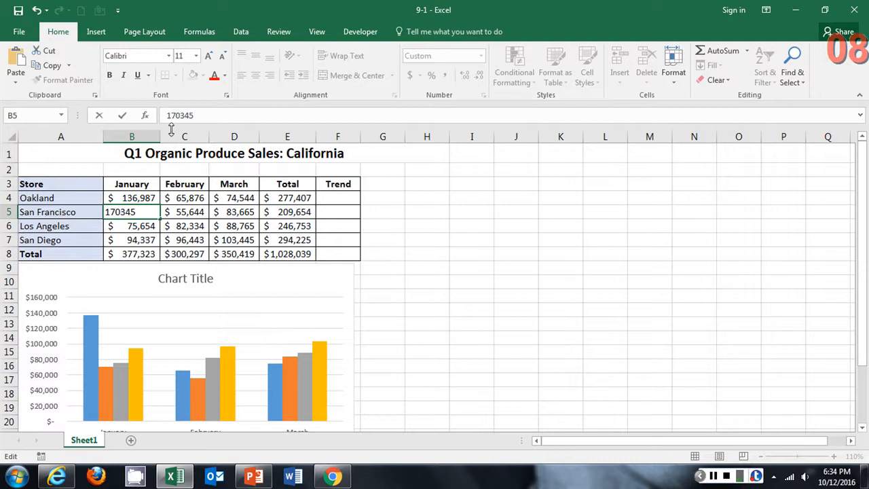
{"action": "key", "text": "Return"}
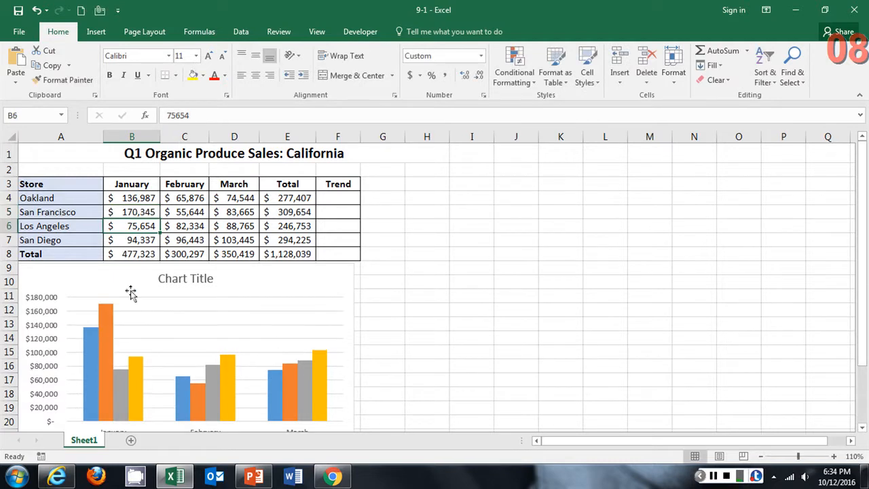
Step: Examine the January columns in the chart and return to the Create a Chart slide in PowerPoint
{"action": "scroll", "coordinate": [125, 318], "scroll_direction": "down", "scroll_amount": 2}
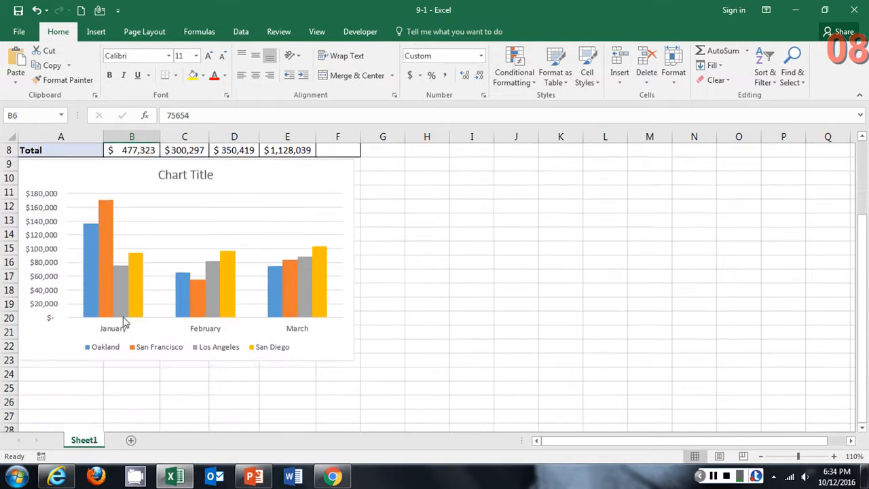
{"action": "mouse_move", "coordinate": [107, 207]}
{"action": "key", "text": "alt+Tab"}
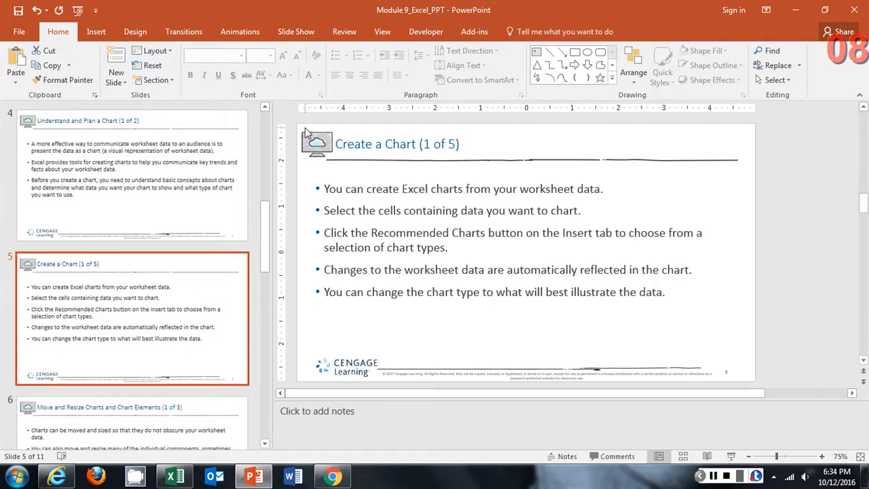
Step: Read the Move and Resize Charts and Chart Elements (1 of 3) slide and switch back to the Excel workbook
{"action": "key", "text": "Down"}
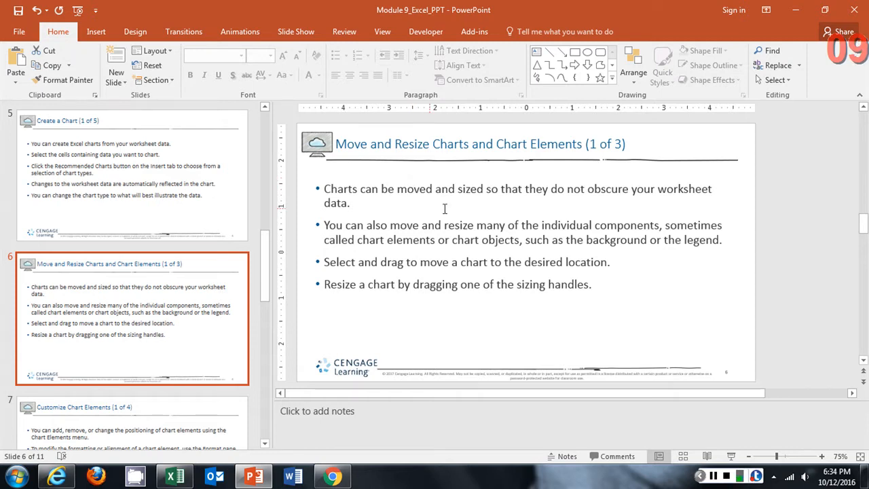
{"action": "key", "text": "alt+Tab"}
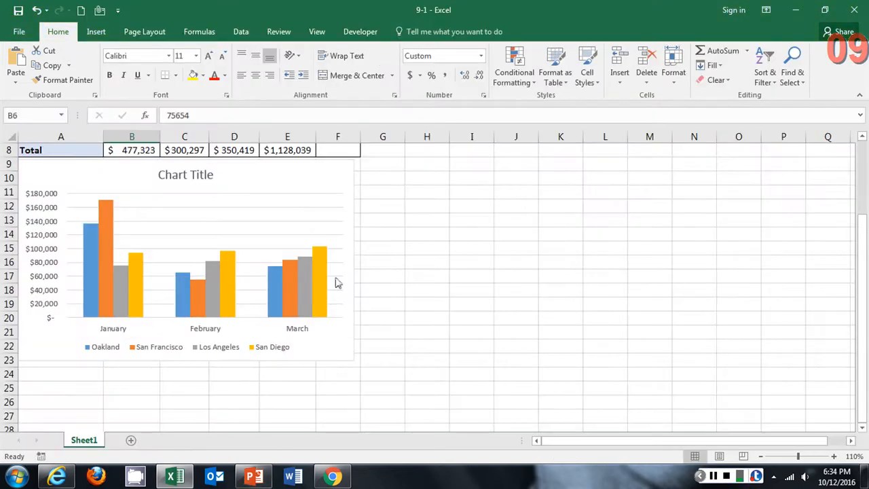
{"action": "scroll", "coordinate": [335, 285], "scroll_direction": "up", "scroll_amount": 3}
Step: Position the chart directly beneath the Total row and enlarge it to reach the edge of column G and row 24
{"action": "left_click", "coordinate": [323, 289]}
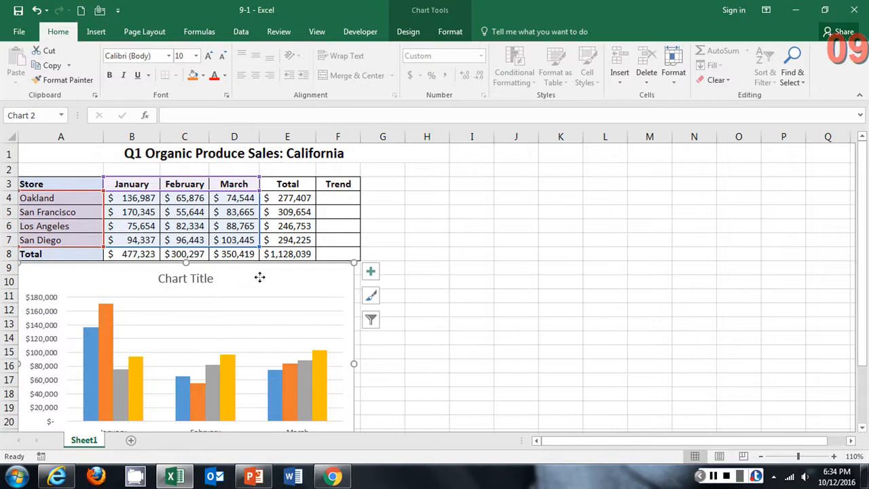
{"action": "mouse_move", "coordinate": [258, 278]}
{"action": "left_mouse_down"}
{"action": "mouse_move", "coordinate": [526, 248]}
{"action": "mouse_move", "coordinate": [740, 198]}
{"action": "mouse_move", "coordinate": [161, 329]}
{"action": "mouse_move", "coordinate": [626, 214]}
{"action": "mouse_move", "coordinate": [221, 312]}
{"action": "mouse_move", "coordinate": [247, 276]}
{"action": "left_mouse_up"}
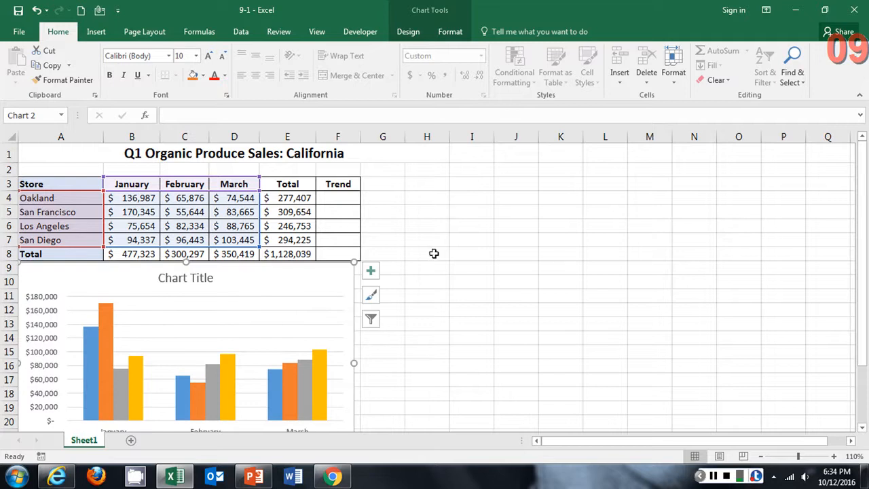
{"action": "scroll", "coordinate": [428, 251], "scroll_direction": "down", "scroll_amount": 2}
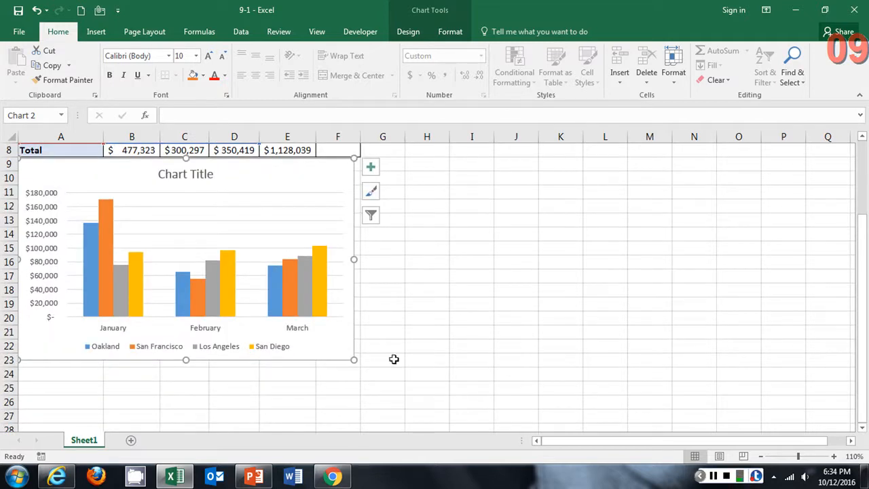
{"action": "left_click_drag", "start_coordinate": [353, 360], "coordinate": [403, 379]}
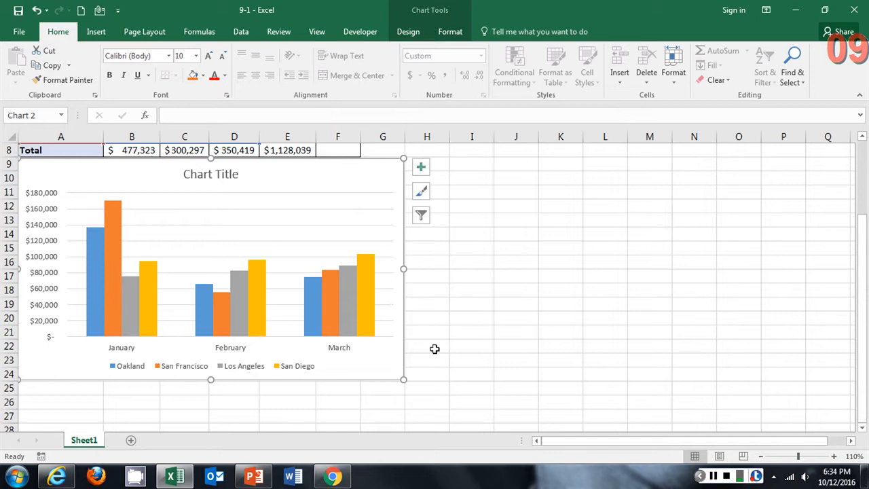
Step: Check the resizing slide in PowerPoint, return to Excel and shift the chart title sideways and back to the chart's centre
{"action": "key", "text": "alt+Tab"}
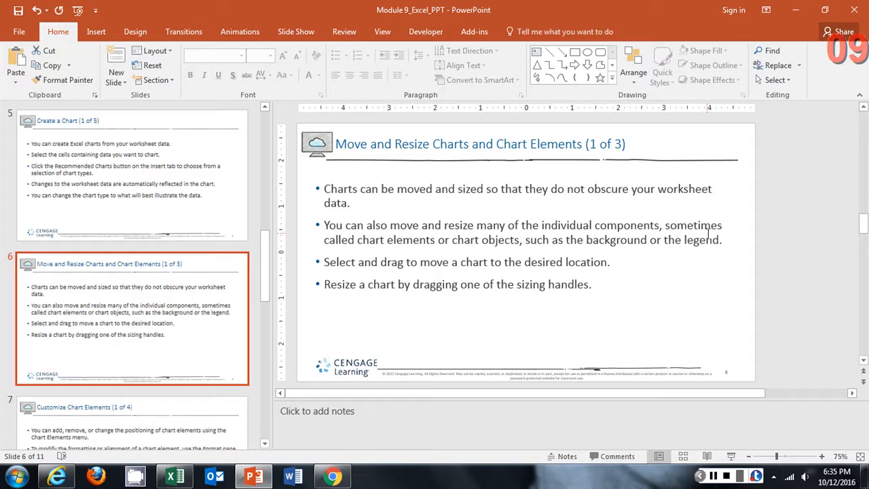
{"action": "key", "text": "alt+Tab"}
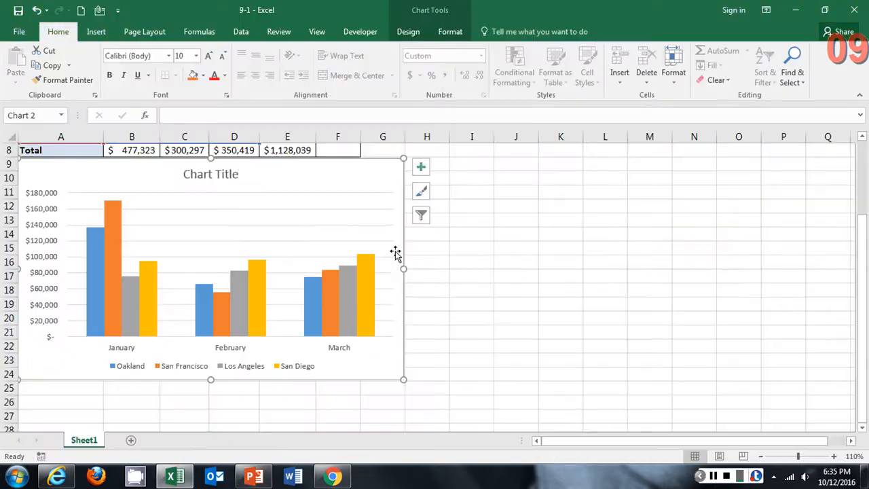
{"action": "left_click", "coordinate": [206, 174]}
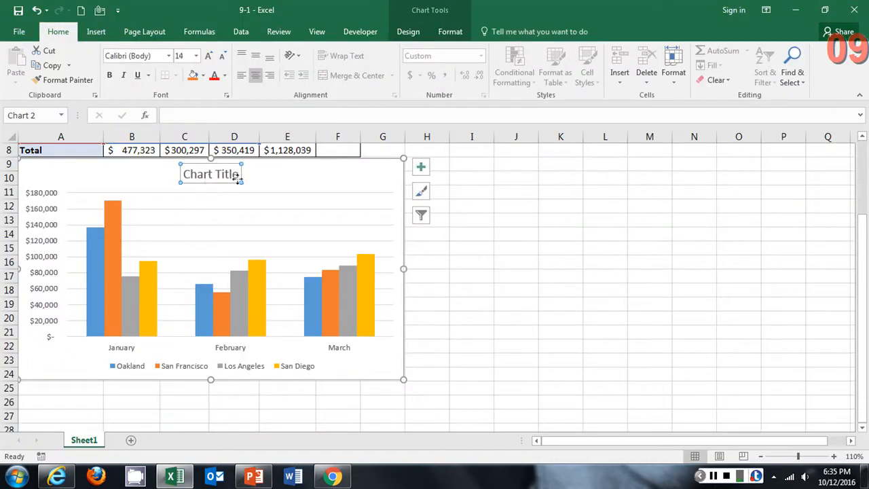
{"action": "left_click_drag", "start_coordinate": [242, 174], "coordinate": [340, 175]}
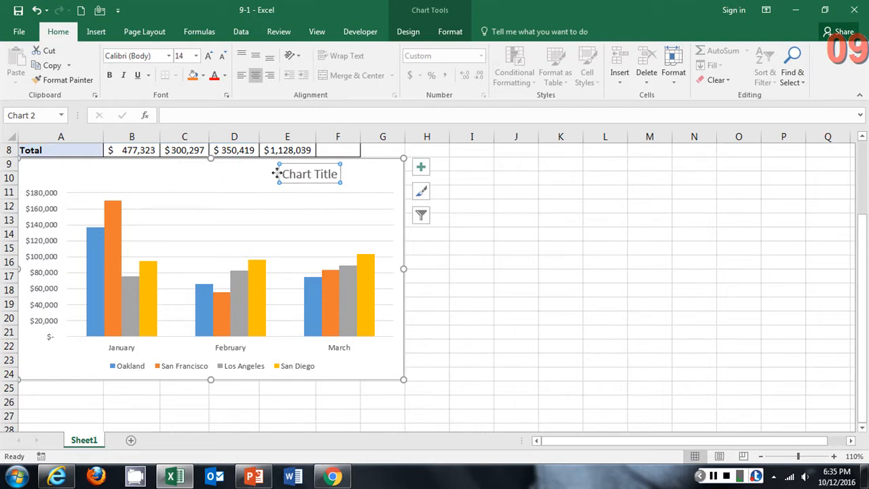
{"action": "left_click_drag", "start_coordinate": [279, 173], "coordinate": [184, 173]}
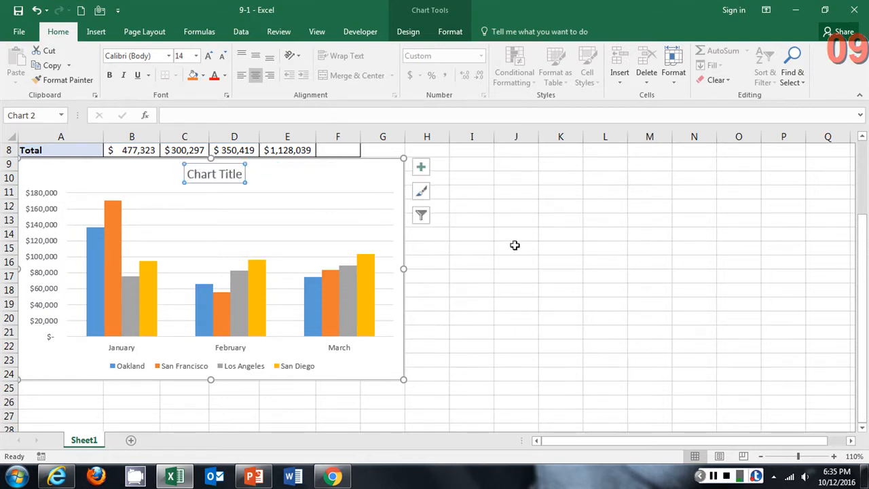
Step: Switch to PowerPoint, read the Customize Chart Elements (1 of 4) slide and return to the Excel workbook
{"action": "key", "text": "alt+Tab"}
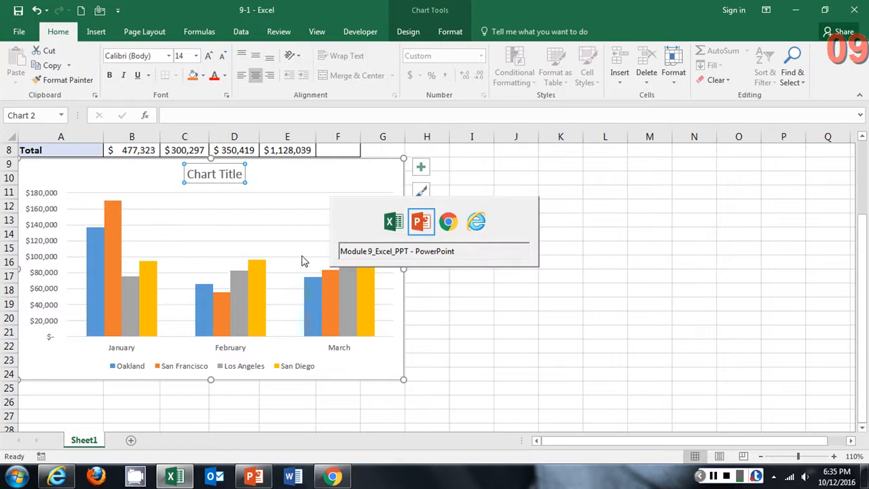
{"action": "left_click", "coordinate": [170, 411]}
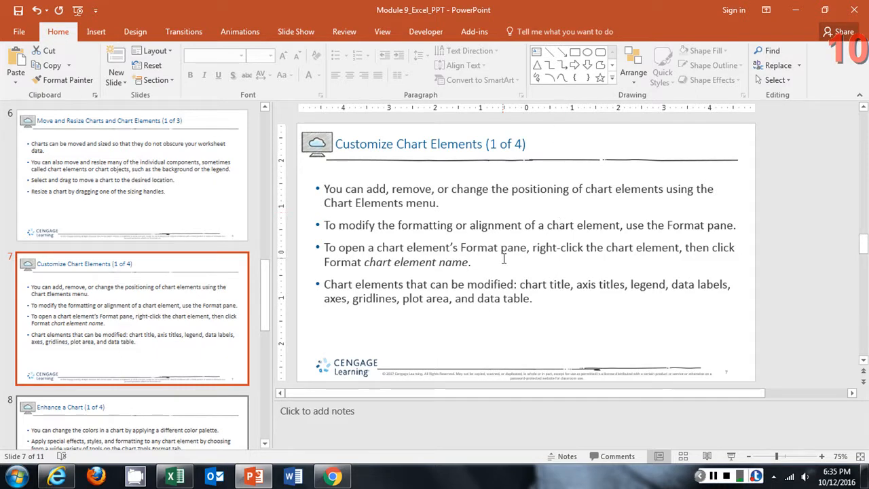
{"action": "key", "text": "alt+Tab"}
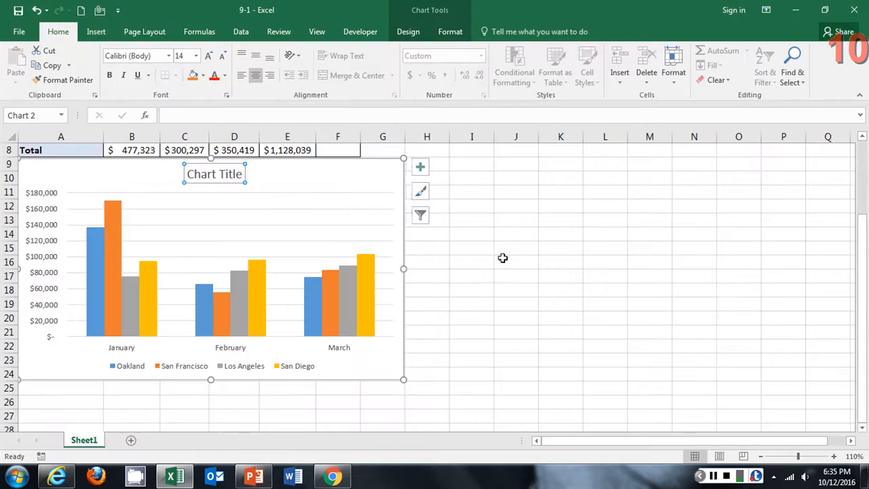
Step: Add data labels to the chart, preview the Data Callout style, and remove the labels again
{"action": "left_click", "coordinate": [294, 180]}
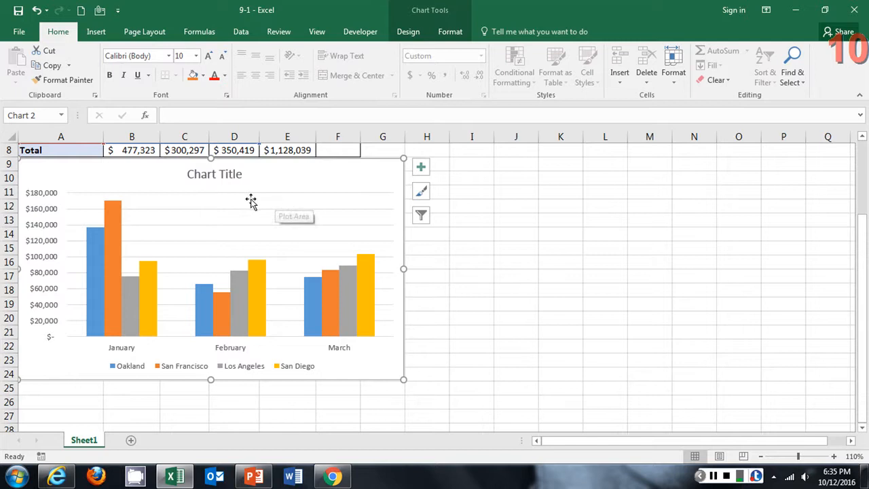
{"action": "left_click", "coordinate": [423, 169]}
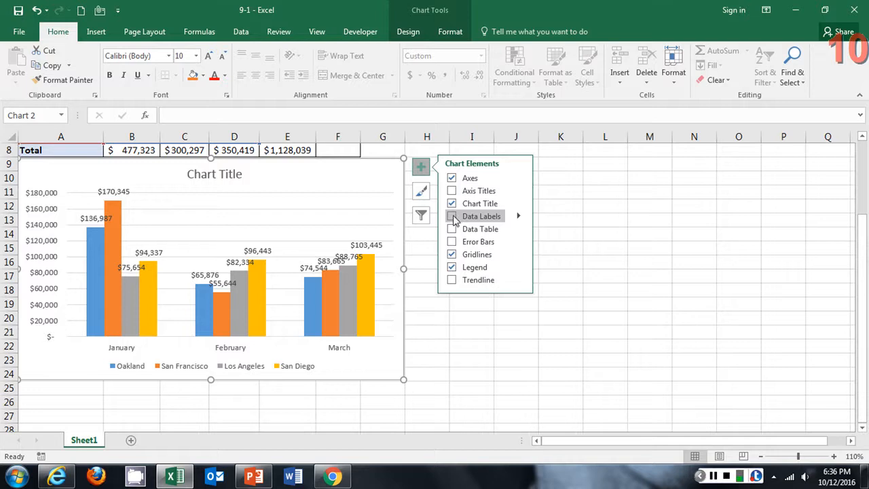
{"action": "left_click", "coordinate": [454, 217]}
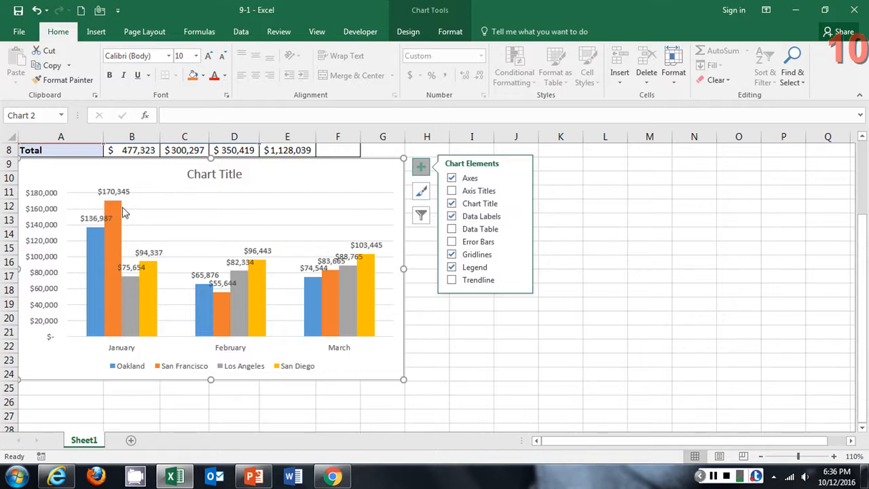
{"action": "left_click", "coordinate": [518, 217]}
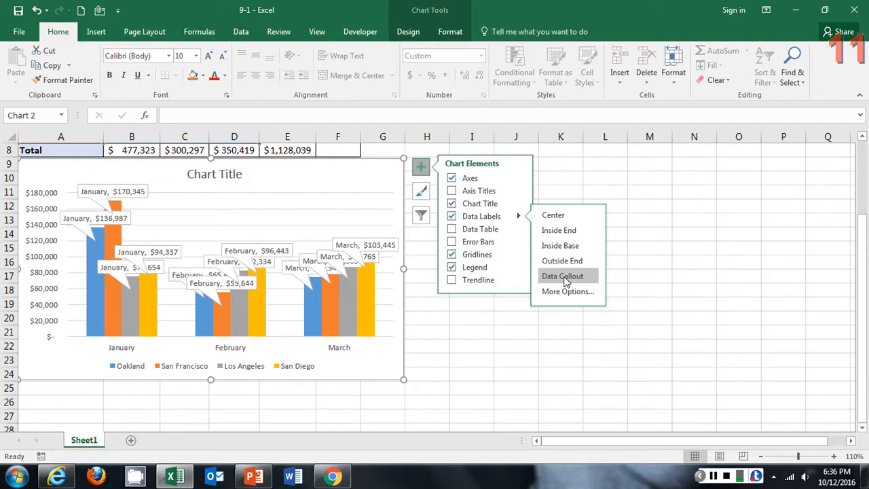
{"action": "left_click", "coordinate": [453, 217]}
Step: Add a data table to the chart and compare its figures with the worksheet's sales values
{"action": "left_click", "coordinate": [452, 230]}
{"action": "left_click", "coordinate": [453, 229]}
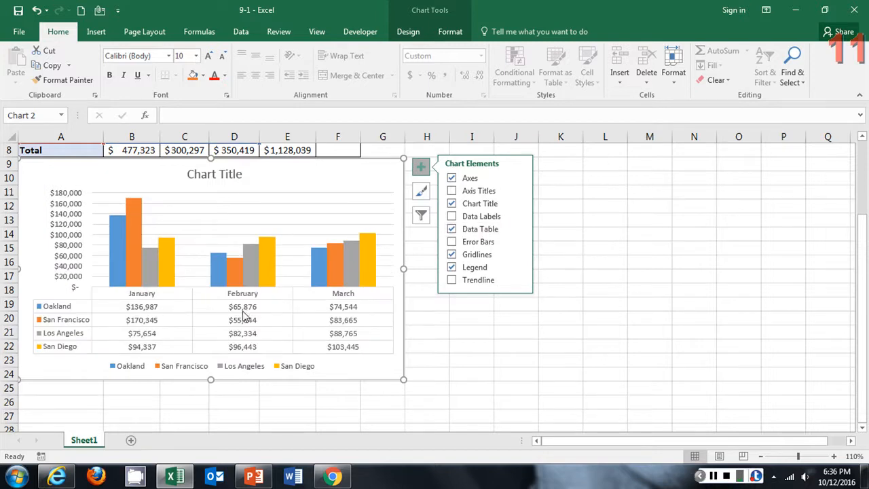
{"action": "scroll", "coordinate": [249, 316], "scroll_direction": "up", "scroll_amount": 3}
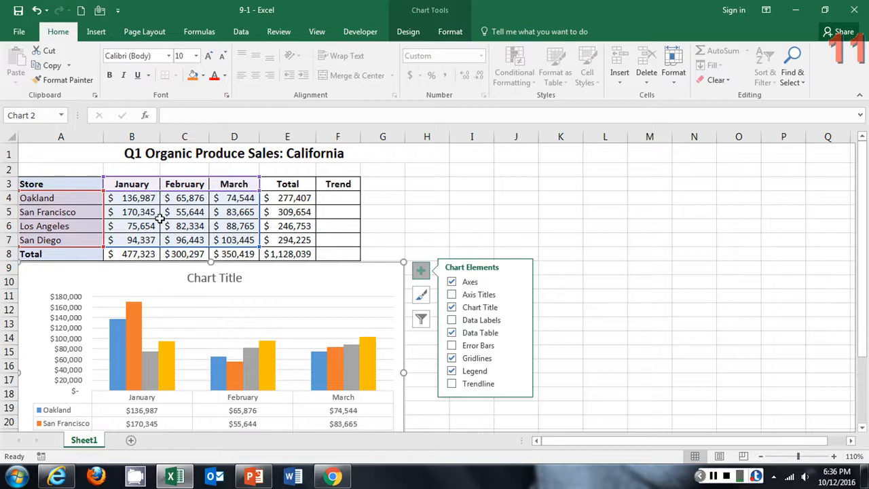
{"action": "scroll", "coordinate": [170, 237], "scroll_direction": "down", "scroll_amount": 3}
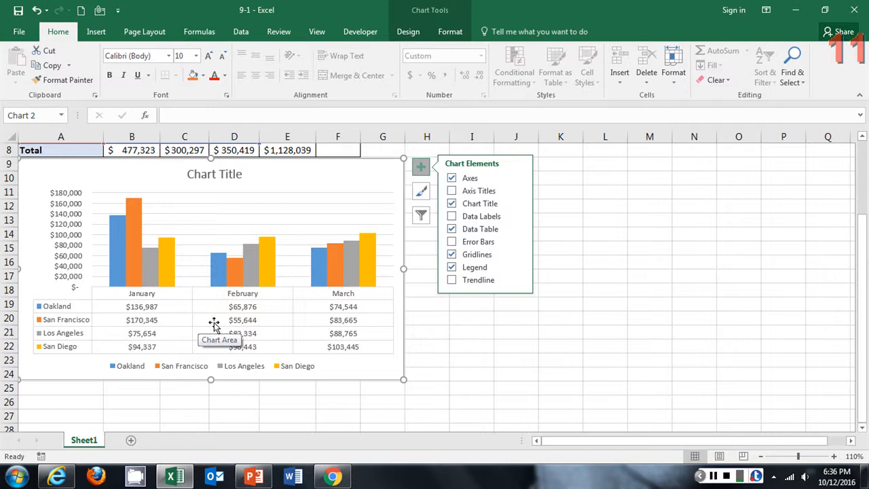
{"action": "scroll", "coordinate": [211, 326], "scroll_direction": "up", "scroll_amount": 3}
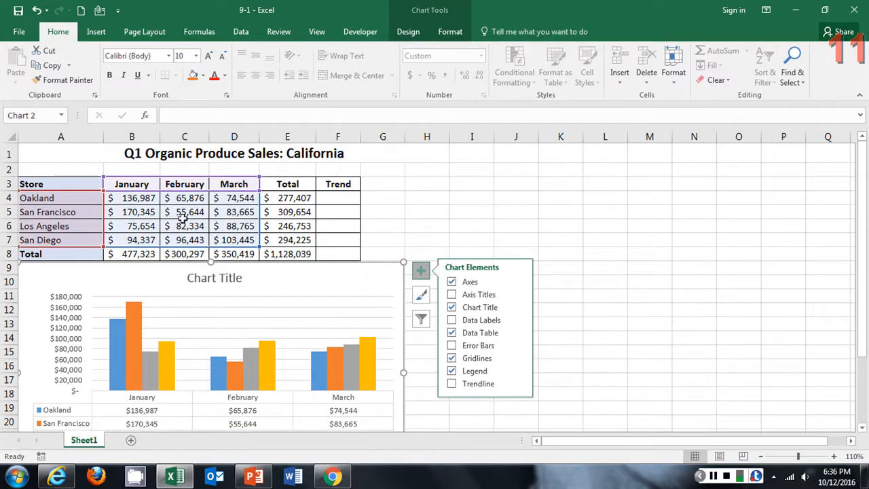
{"action": "scroll", "coordinate": [213, 271], "scroll_direction": "down", "scroll_amount": 3}
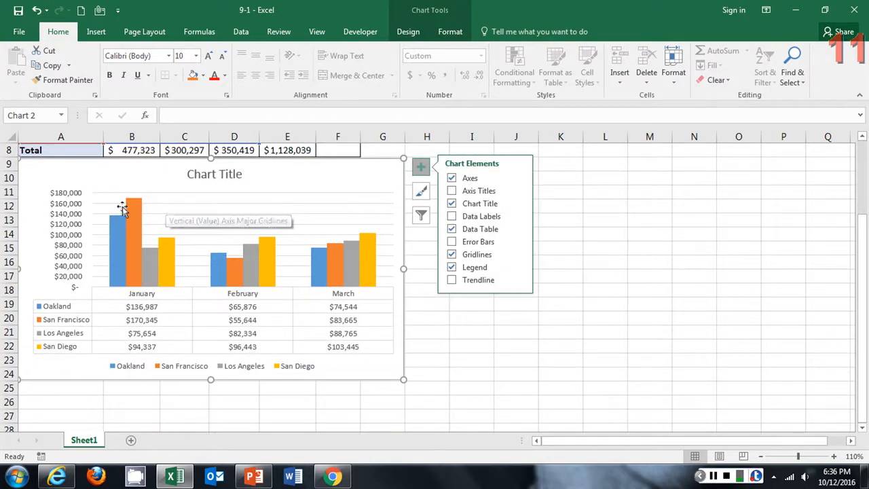
{"action": "mouse_move", "coordinate": [143, 207]}
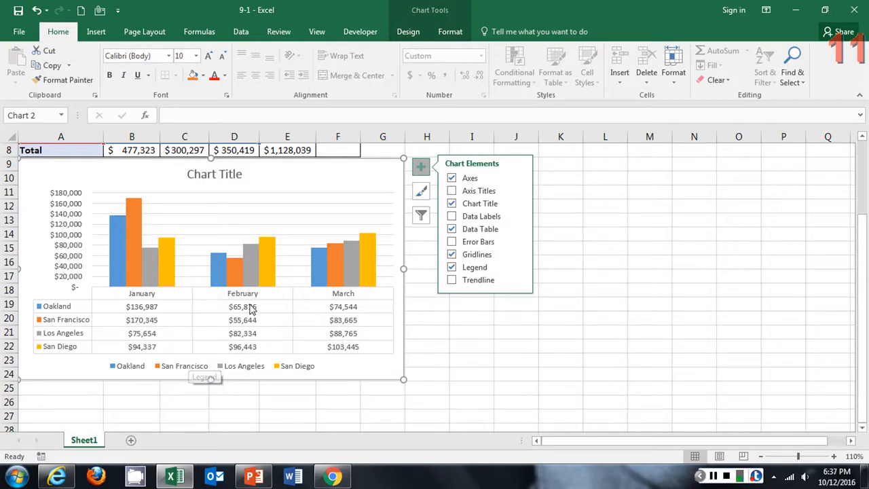
Step: Add horizontal and vertical axis titles to the chart through the further Axis Titles options
{"action": "scroll", "coordinate": [312, 312], "scroll_direction": "up", "scroll_amount": 3}
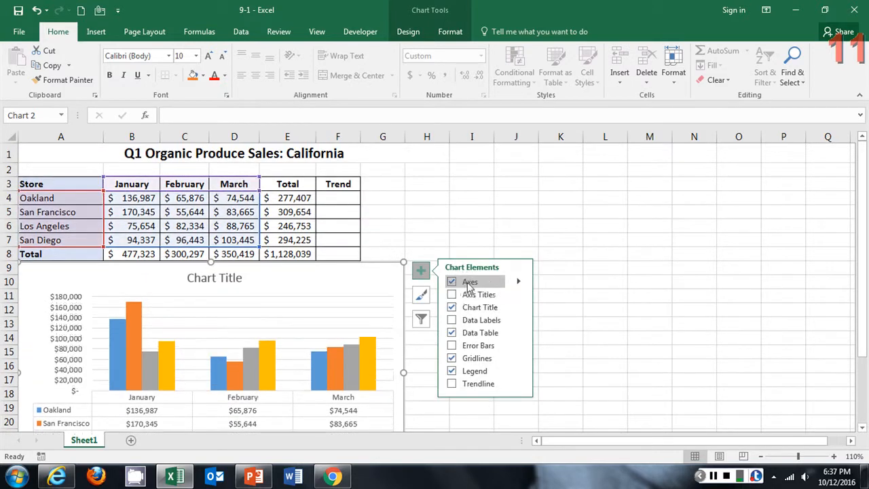
{"action": "left_click", "coordinate": [517, 282]}
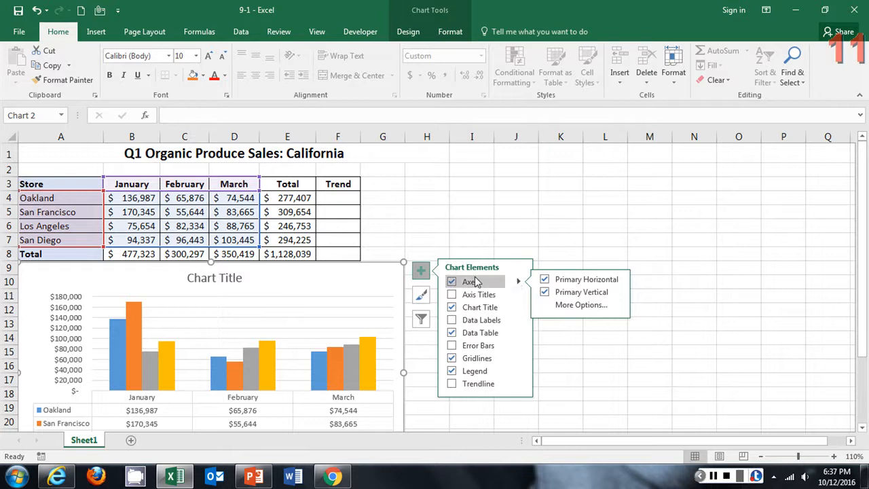
{"action": "left_click", "coordinate": [520, 294]}
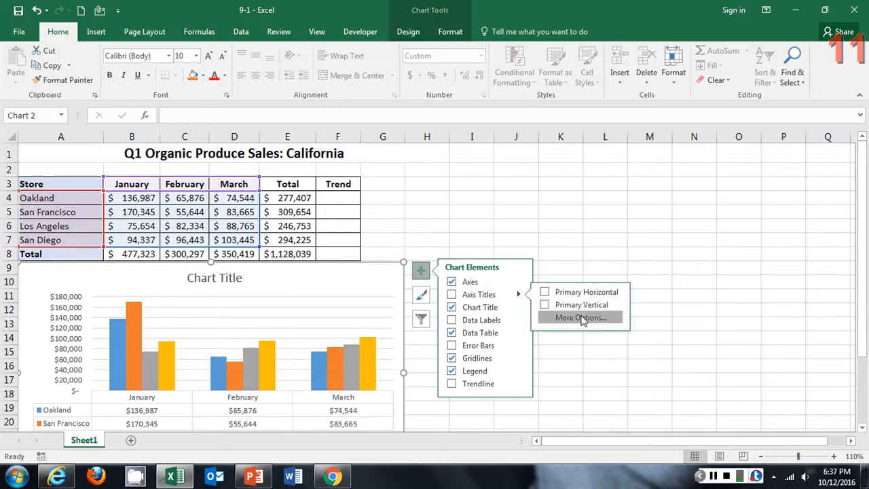
{"action": "key", "text": "Escape"}
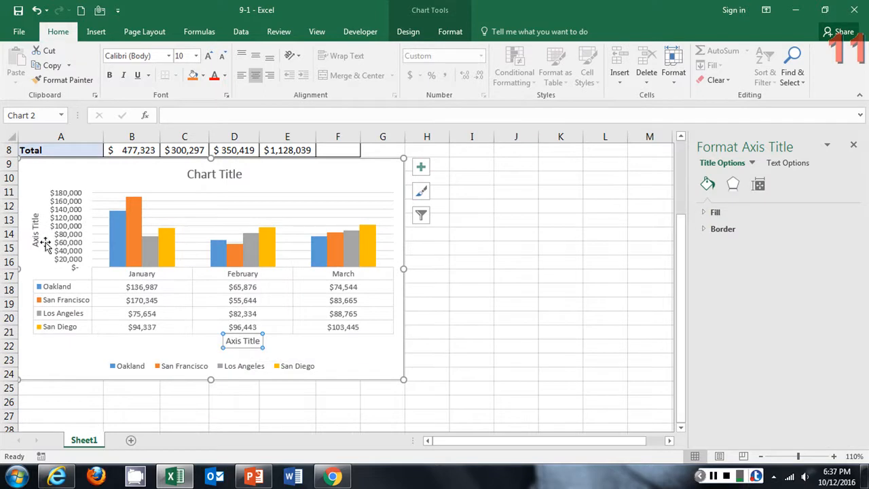
Step: Replace the vertical axis title's placeholder text with Sales
{"action": "left_click", "coordinate": [35, 220]}
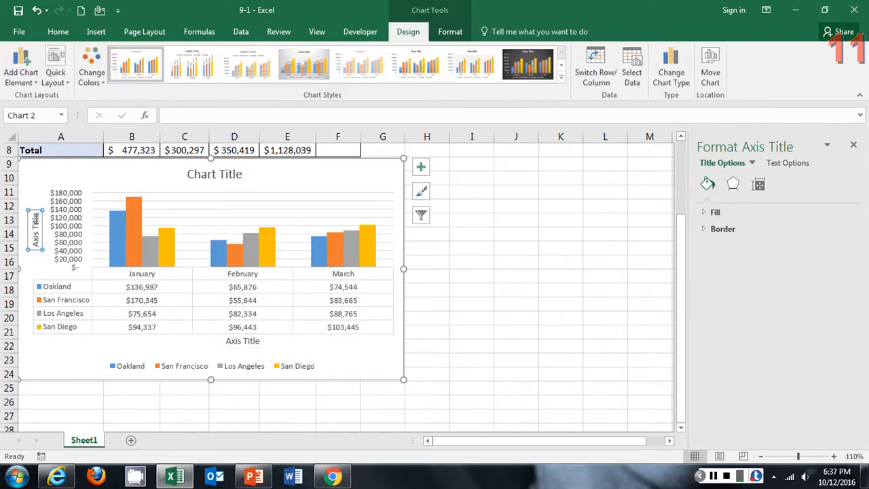
{"action": "double_click", "coordinate": [36, 239]}
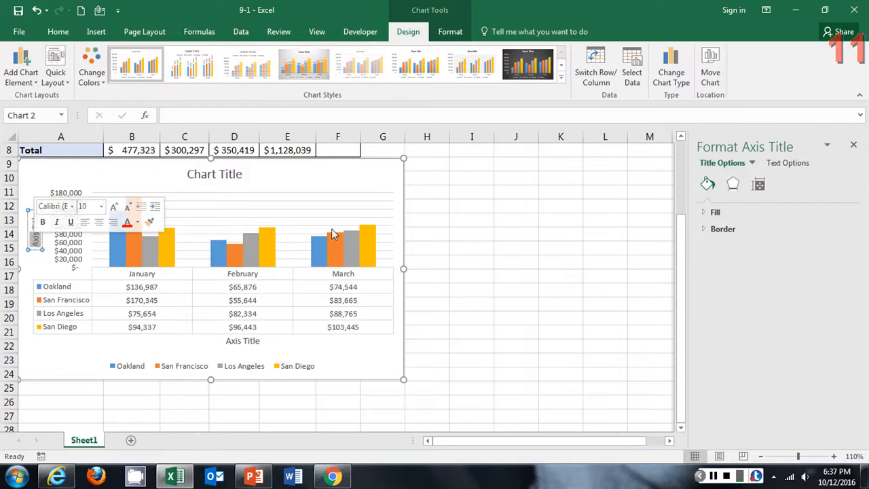
{"action": "key", "text": "Delete"}
{"action": "key", "text": "Delete"}
{"action": "key", "text": "Delete"}
{"action": "key", "text": "Delete"}
{"action": "key", "text": "Delete"}
{"action": "key", "text": "Delete"}
{"action": "key", "text": "Delete"}
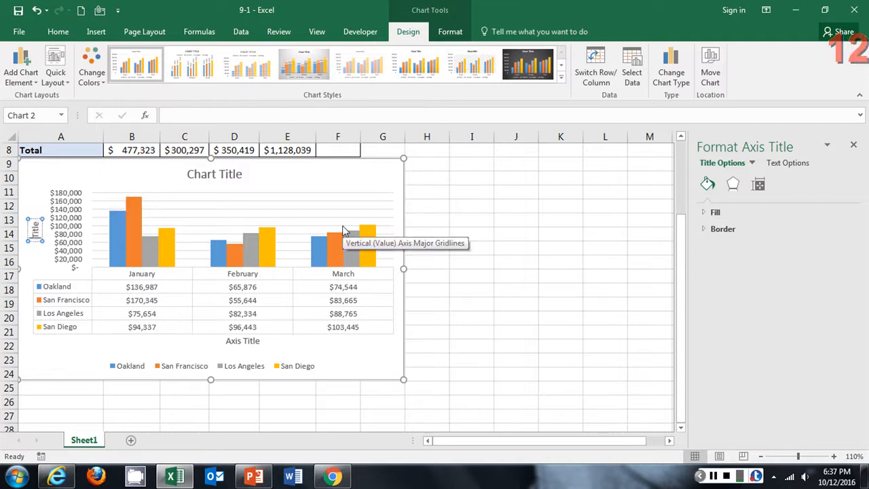
{"action": "type", "text": "C"}
{"action": "type", "text": "ales"}
{"action": "left_click", "coordinate": [78, 358]}
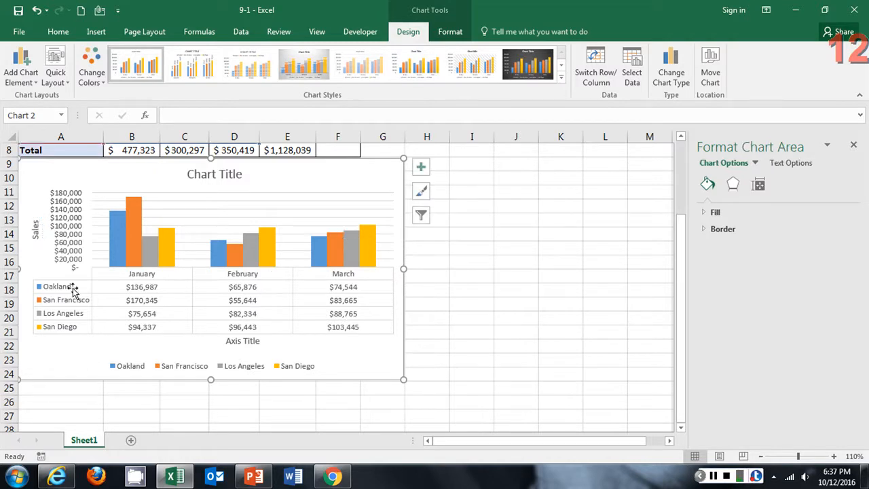
Step: Set the text direction of the Sales vertical axis title to Horizontal
{"action": "left_click", "coordinate": [35, 229]}
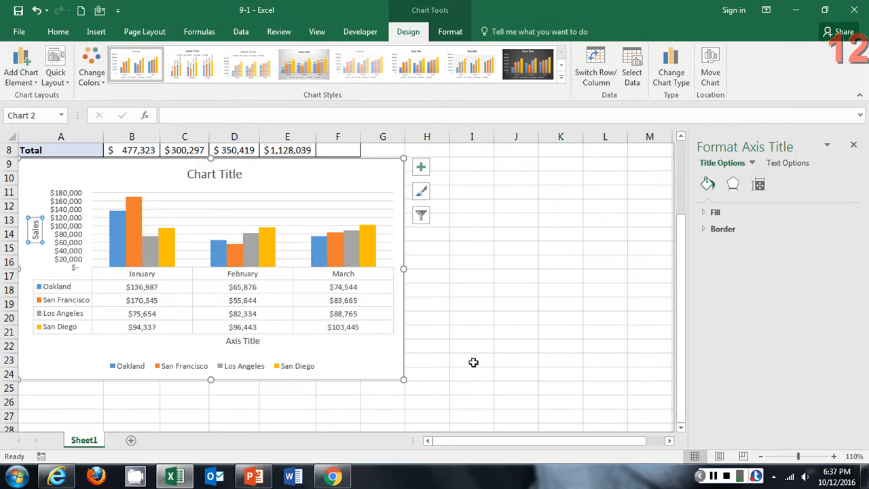
{"action": "left_click", "coordinate": [758, 184]}
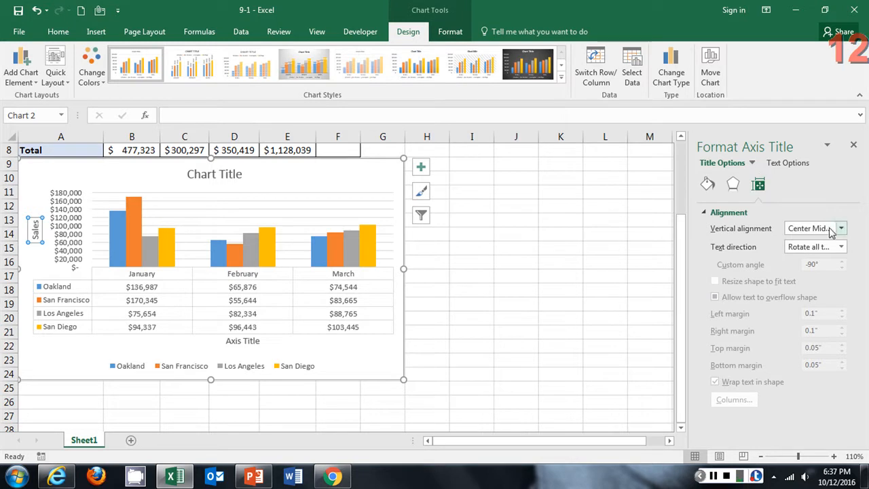
{"action": "left_click", "coordinate": [840, 248]}
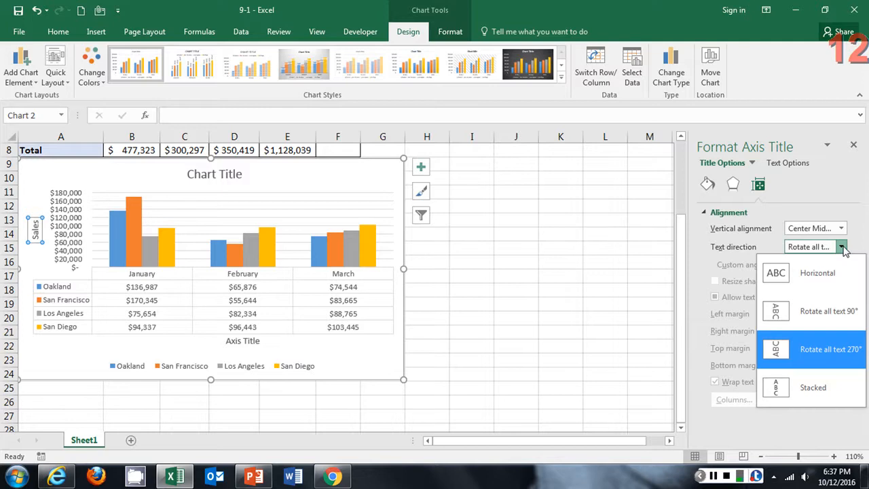
{"action": "left_click", "coordinate": [824, 281]}
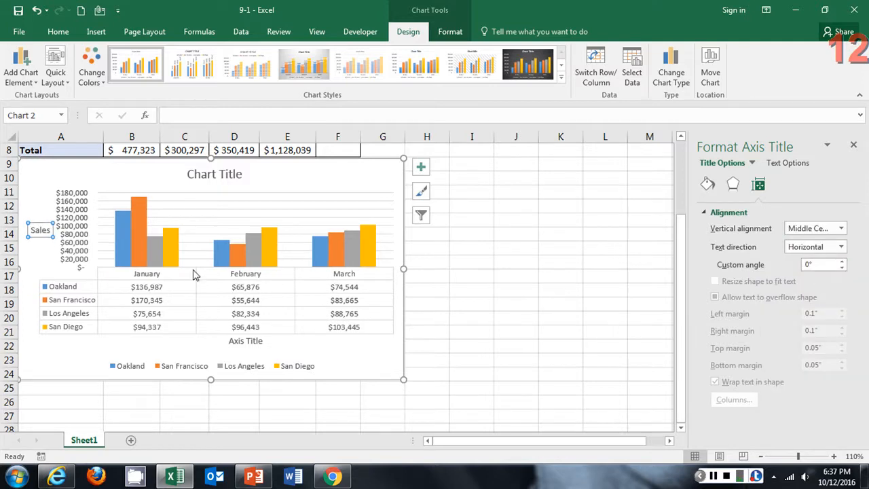
{"action": "scroll", "coordinate": [50, 234], "scroll_direction": "up", "scroll_amount": 3}
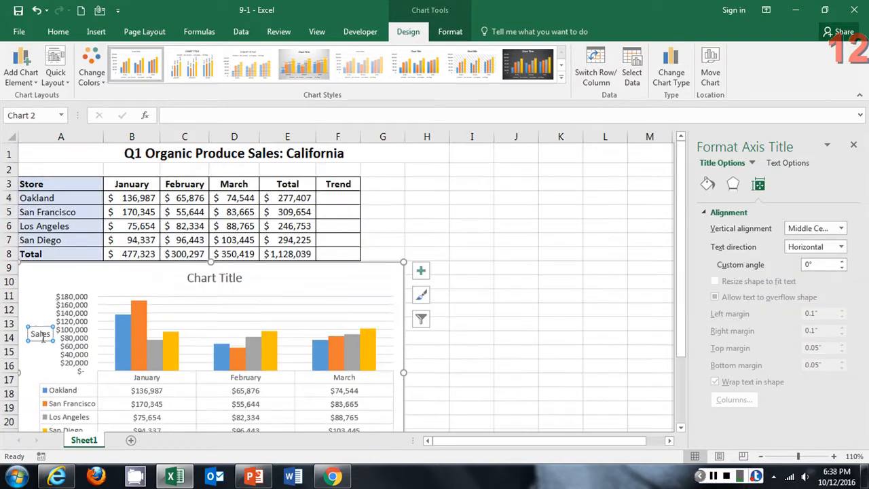
{"action": "scroll", "coordinate": [32, 312], "scroll_direction": "down", "scroll_amount": 3}
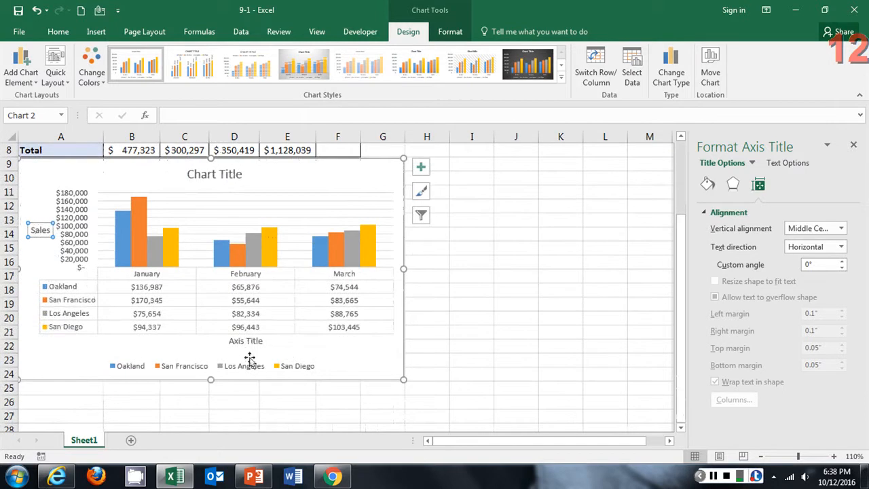
Step: Replace the horizontal axis title's placeholder text with Months and deselect the chart
{"action": "left_click", "coordinate": [250, 345]}
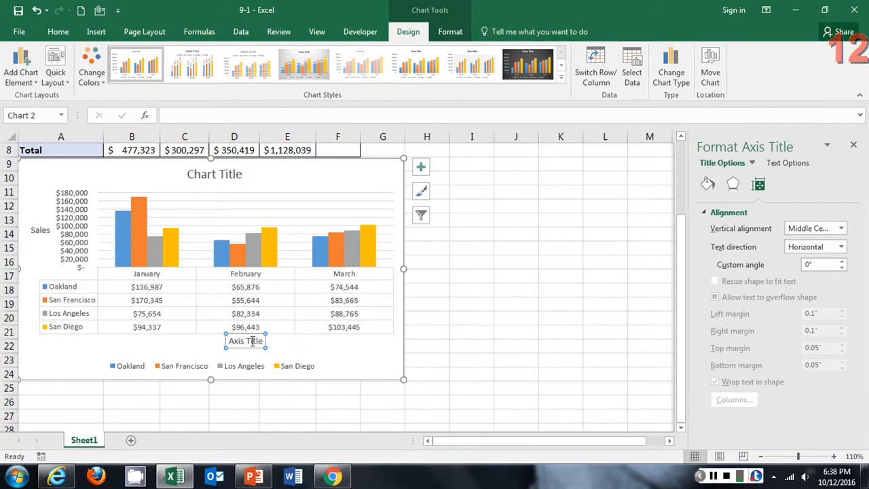
{"action": "double_click", "coordinate": [255, 342]}
{"action": "key", "text": "BackSpace"}
{"action": "key", "text": "BackSpace"}
{"action": "key", "text": "BackSpace"}
{"action": "key", "text": "BackSpace"}
{"action": "key", "text": "BackSpace"}
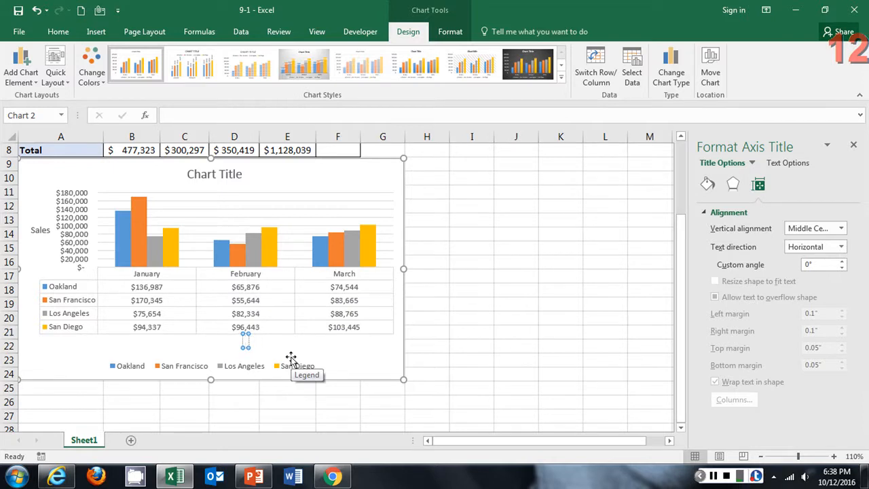
{"action": "type", "text": "Months"}
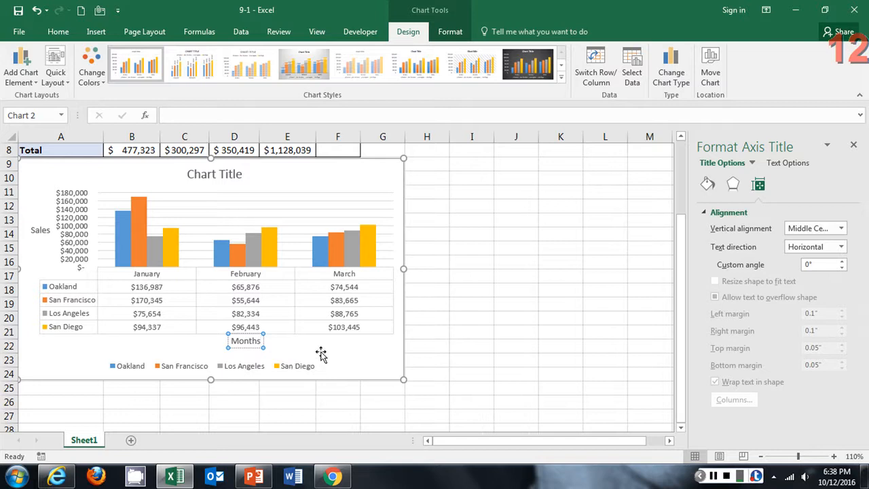
{"action": "left_click", "coordinate": [447, 206]}
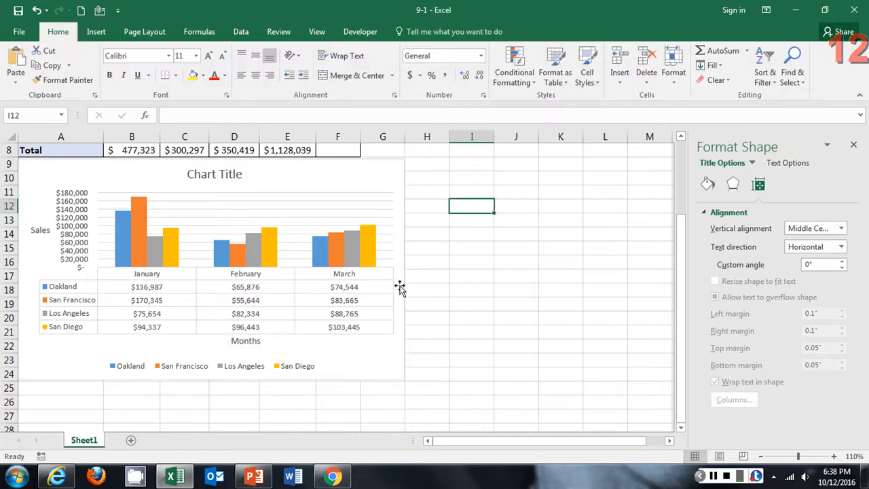
Step: Switch to PowerPoint, read the Enhance a Chart slide, and return to the top of the Excel worksheet
{"action": "key", "text": "alt+Tab"}
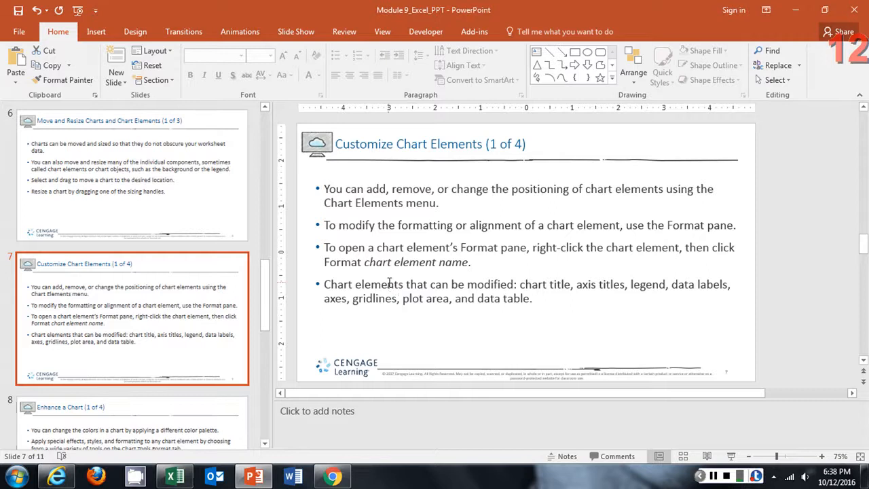
{"action": "scroll", "coordinate": [331, 249], "scroll_direction": "down", "scroll_amount": 1}
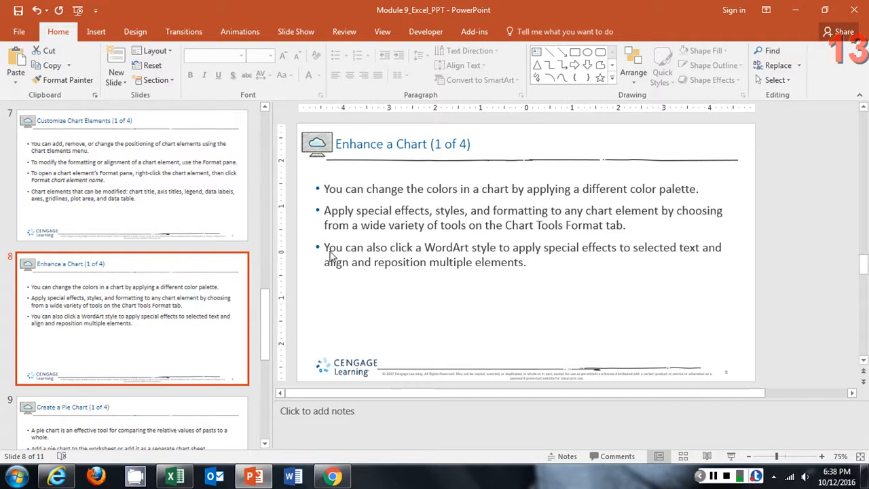
{"action": "key", "text": "alt+Tab"}
{"action": "scroll", "coordinate": [299, 251], "scroll_direction": "up", "scroll_amount": 1}
{"action": "scroll", "coordinate": [277, 287], "scroll_direction": "up", "scroll_amount": 2}
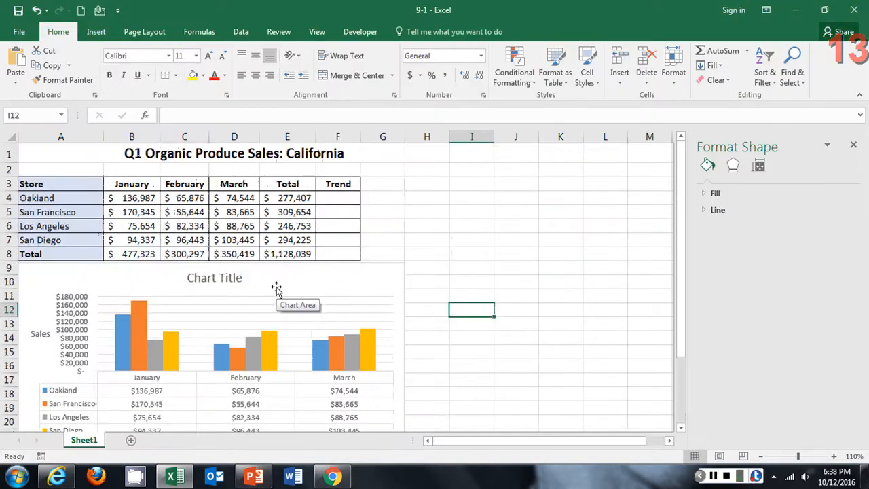
Step: Close the Format Shape pane and select the whole column chart
{"action": "left_click", "coordinate": [854, 146]}
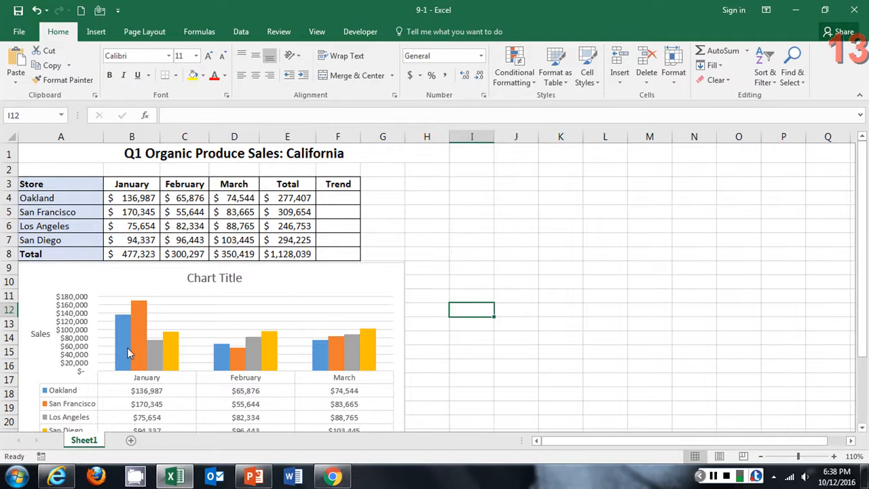
{"action": "left_click", "coordinate": [139, 331]}
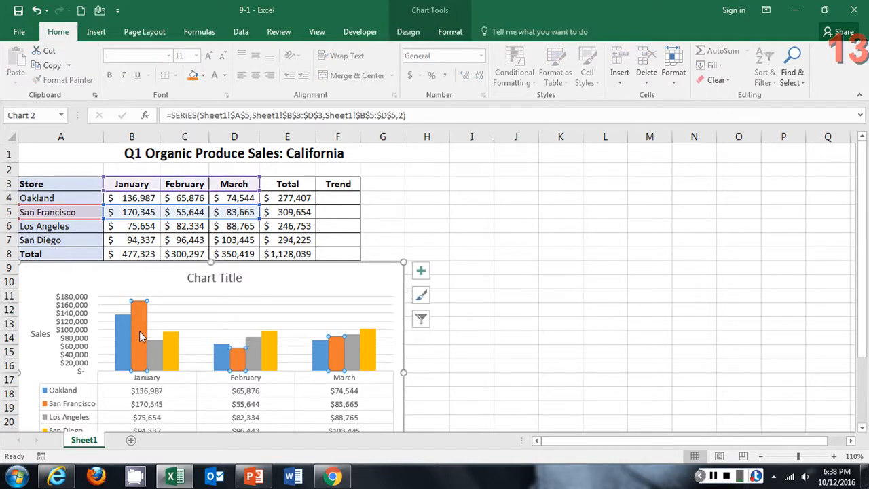
{"action": "left_click", "coordinate": [280, 292]}
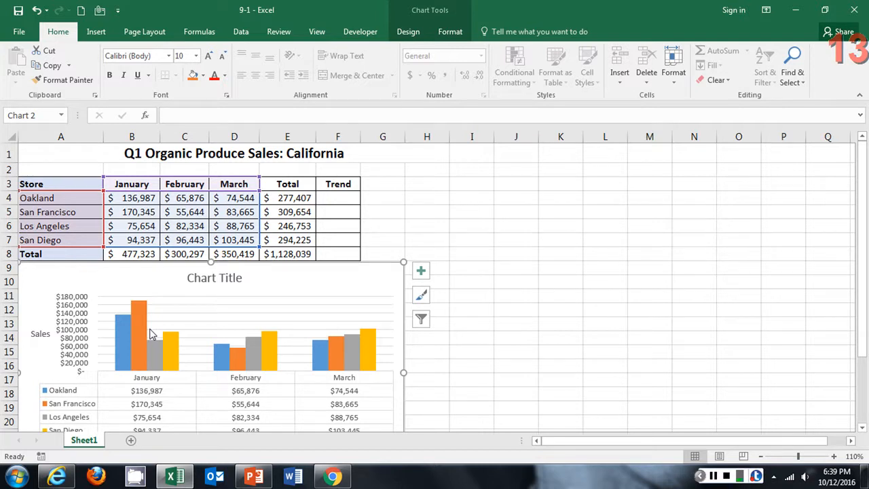
{"action": "mouse_move", "coordinate": [133, 366]}
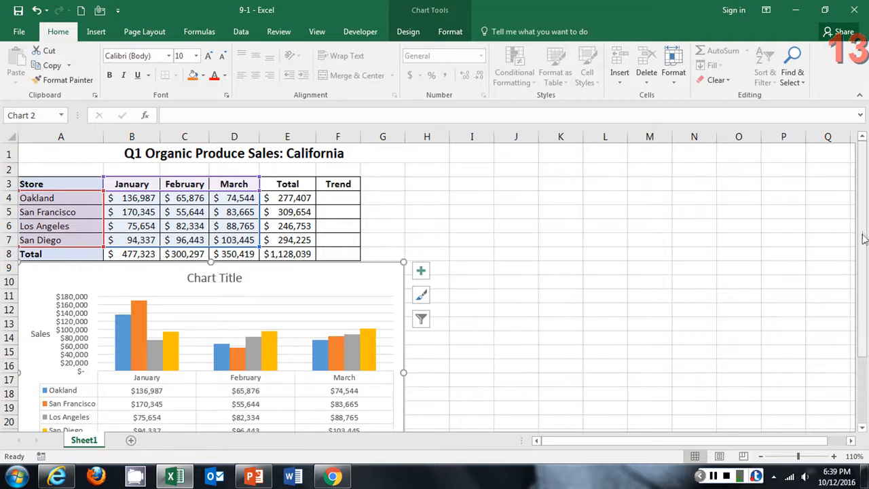
{"action": "left_click_drag", "start_coordinate": [863, 238], "coordinate": [863, 247]}
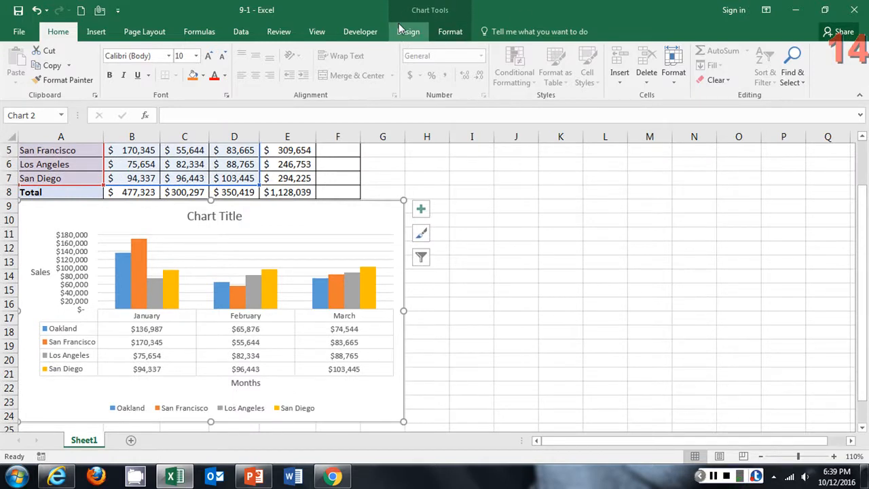
Step: Look at the chart's WordArt styles and recolor the chart with the fourth Colorful palette, which starts with green, blue and gold
{"action": "left_click", "coordinate": [451, 32]}
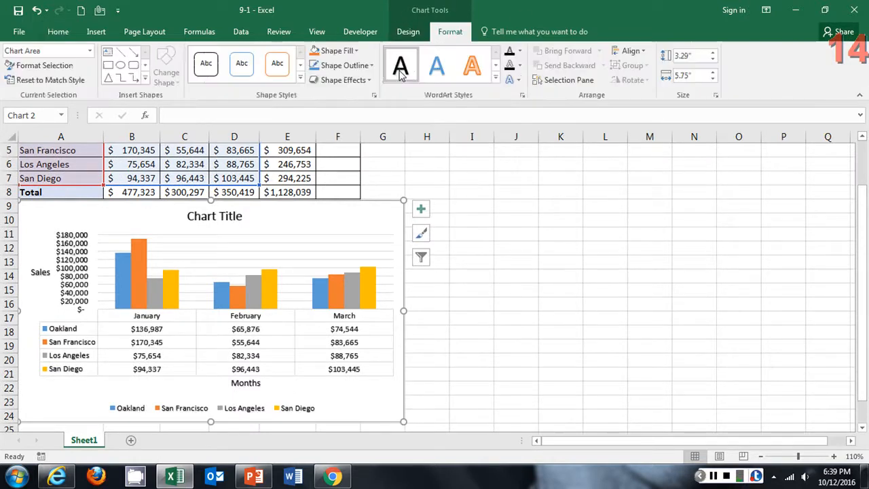
{"action": "left_click", "coordinate": [408, 31]}
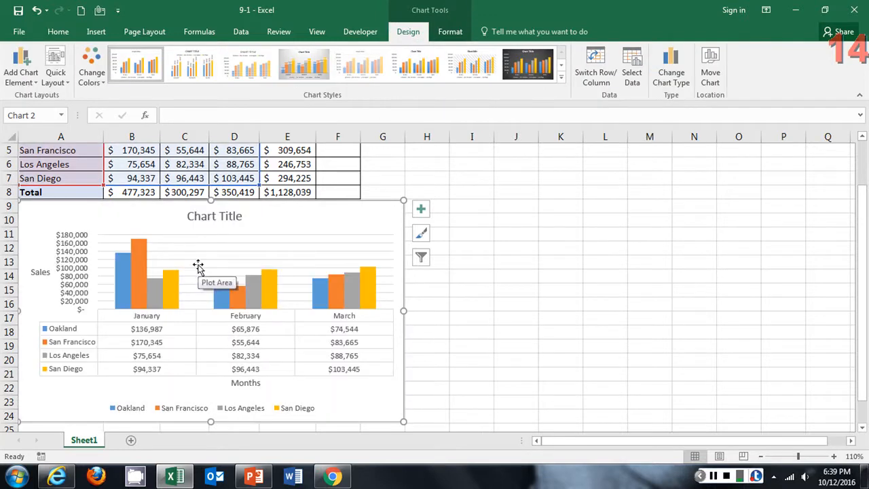
{"action": "left_click", "coordinate": [91, 74]}
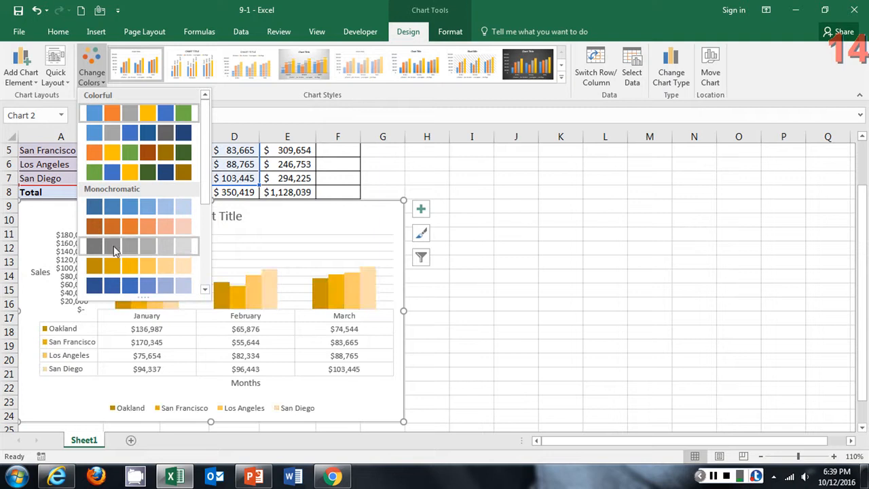
{"action": "left_click", "coordinate": [100, 172]}
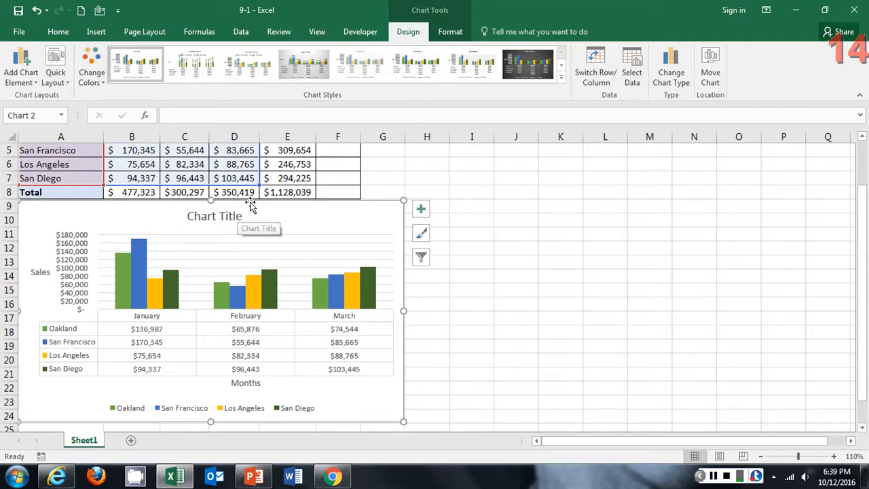
Step: Preview the Quick Layout choices, review the data table options and the chart elements list, and deselect the chart
{"action": "left_click", "coordinate": [68, 81]}
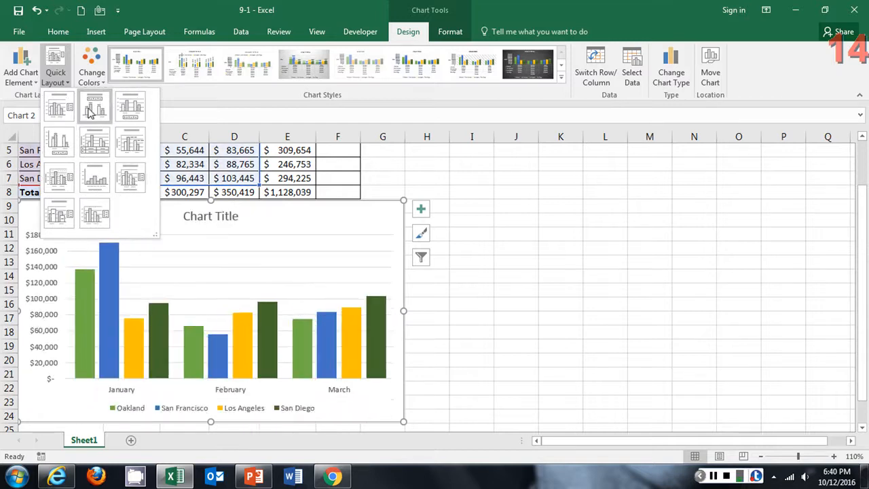
{"action": "left_click", "coordinate": [95, 142]}
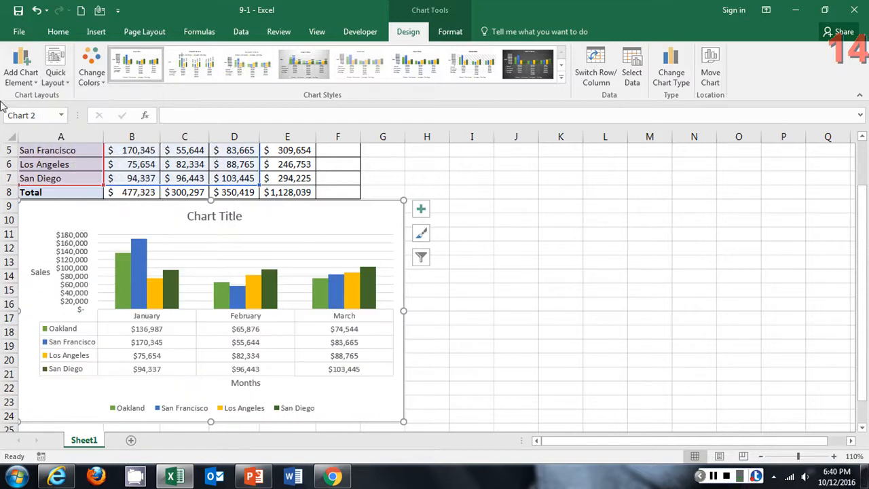
{"action": "left_click", "coordinate": [23, 81]}
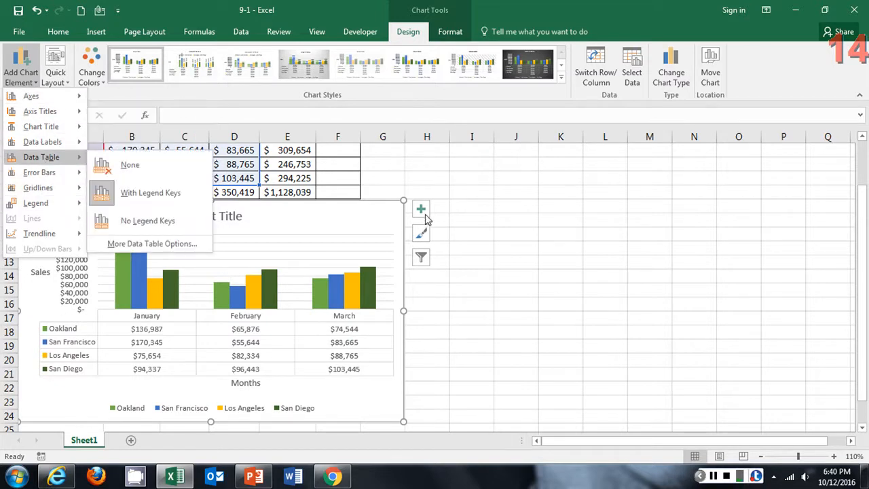
{"action": "left_click", "coordinate": [424, 216]}
{"action": "left_click", "coordinate": [425, 215]}
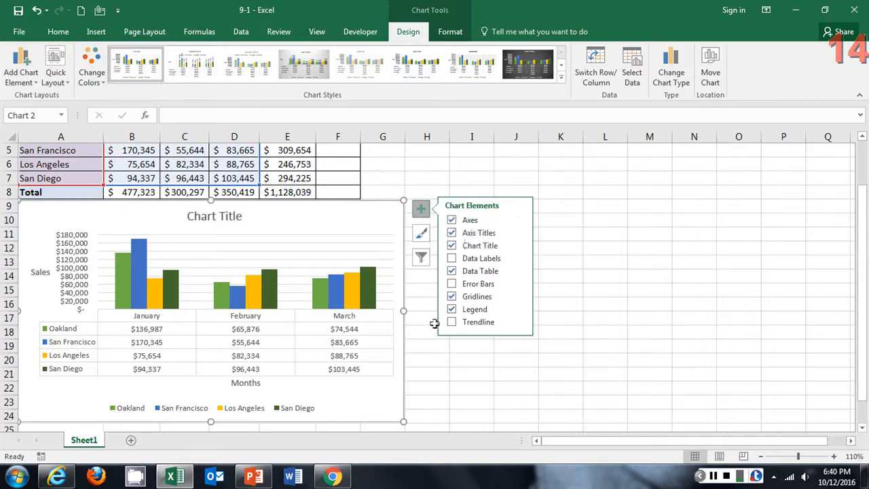
{"action": "left_click", "coordinate": [606, 247]}
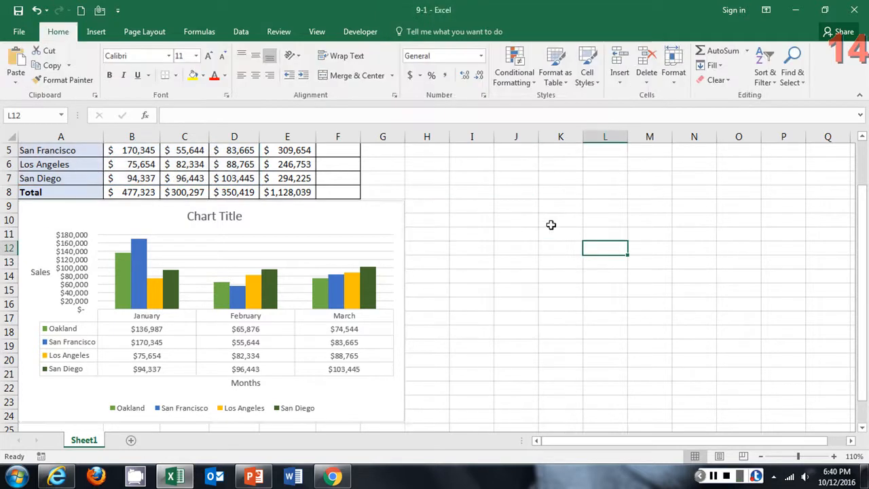
Step: Switch to PowerPoint, read the Create a Pie Chart slide, and return to the Excel workbook
{"action": "key", "text": "alt+Tab"}
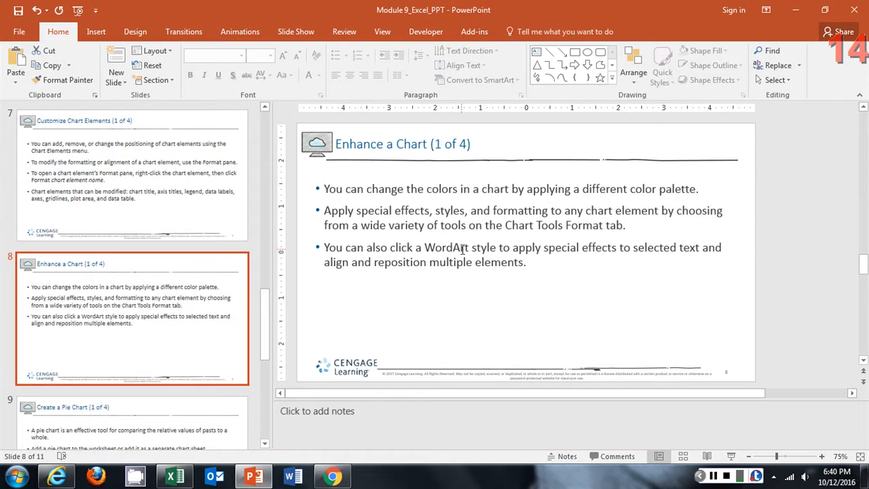
{"action": "scroll", "coordinate": [462, 250], "scroll_direction": "down", "scroll_amount": 1}
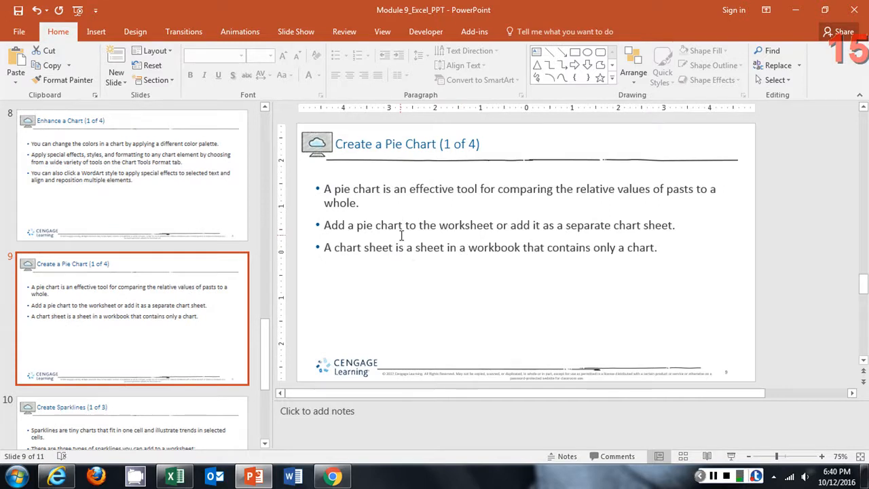
{"action": "key", "text": "alt+Tab"}
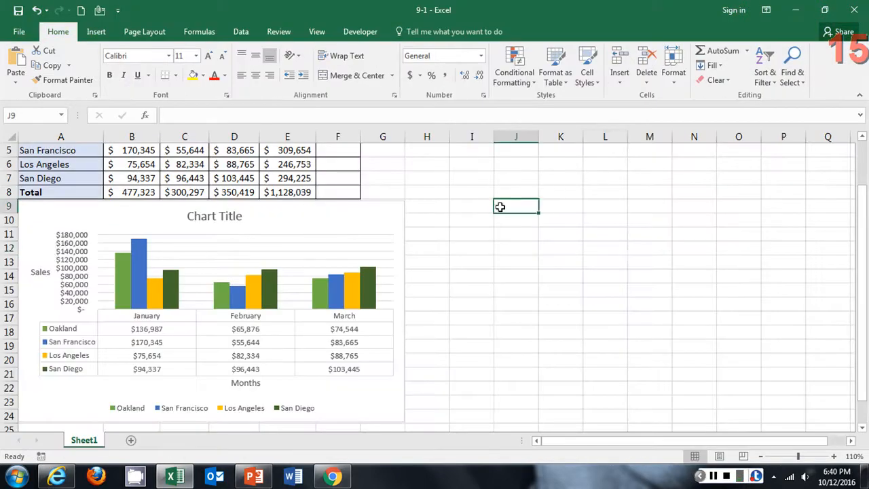
Step: Try to insert a 3-D pie chart from the store names A4:A7 and the totals E4:E7
{"action": "scroll", "coordinate": [500, 206], "scroll_direction": "up", "scroll_amount": 2}
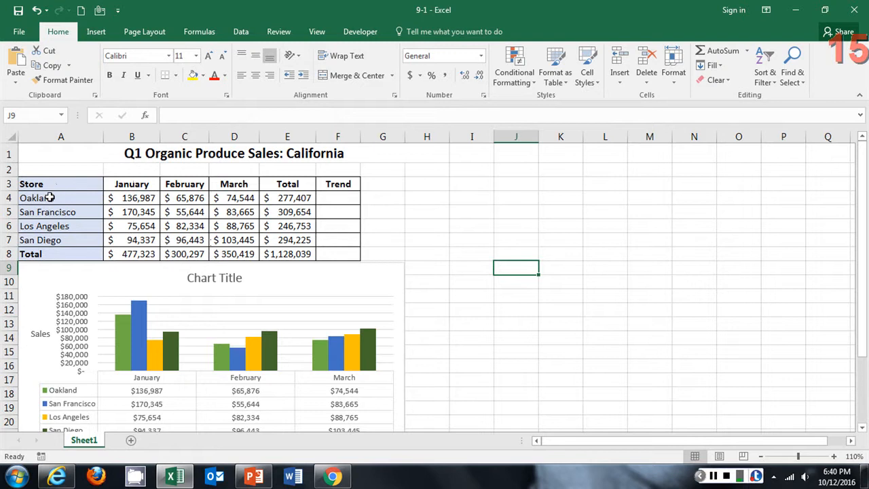
{"action": "left_click_drag", "start_coordinate": [50, 197], "coordinate": [46, 239]}
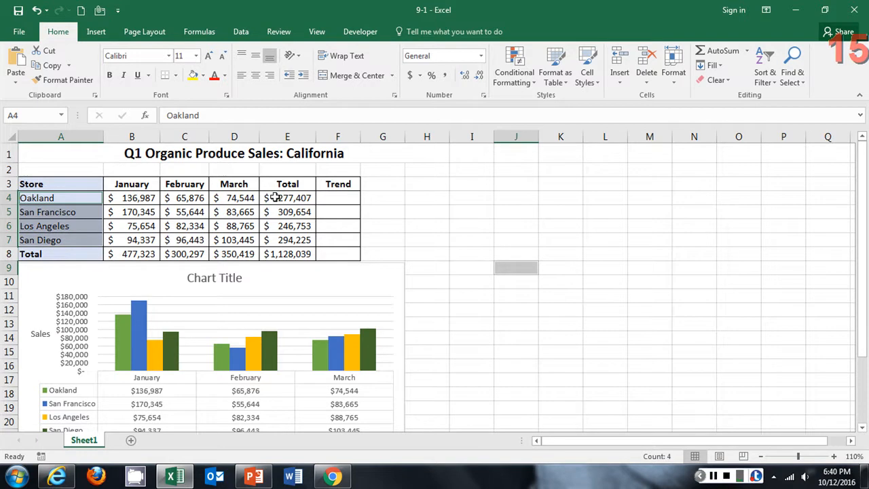
{"action": "left_click_drag", "start_coordinate": [273, 197], "coordinate": [275, 239]}
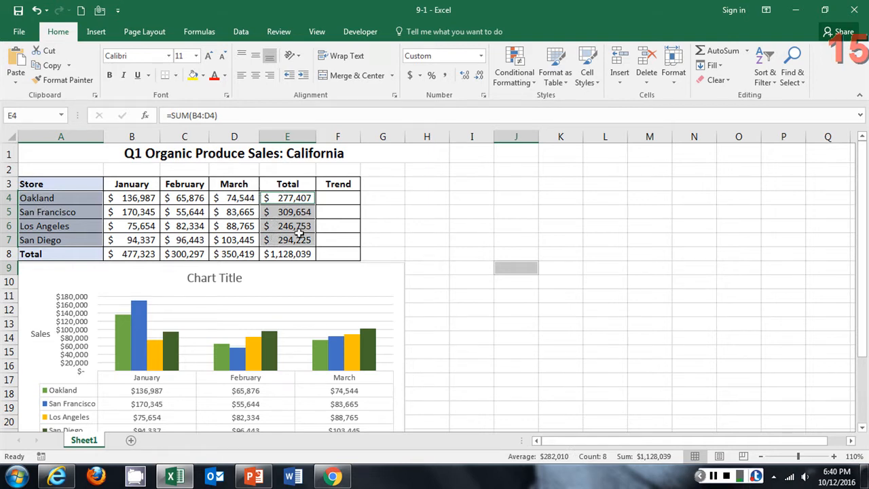
{"action": "left_click", "coordinate": [96, 32]}
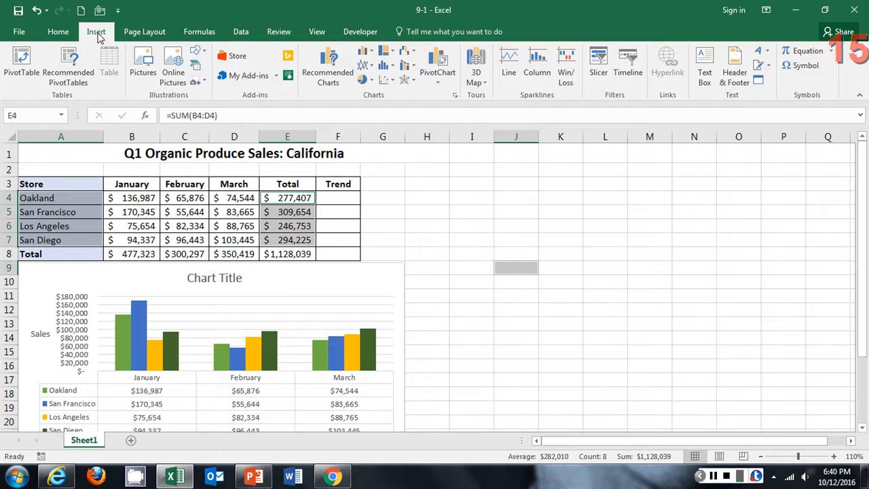
{"action": "left_click", "coordinate": [367, 81]}
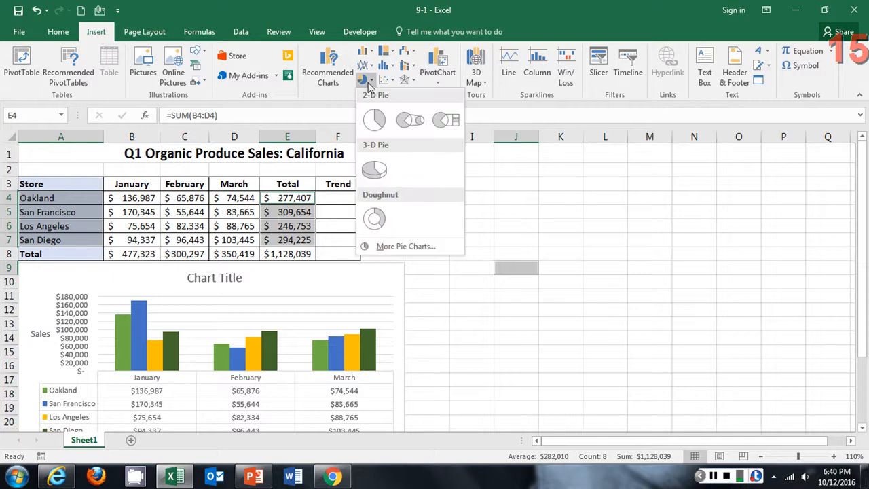
{"action": "left_click", "coordinate": [377, 171]}
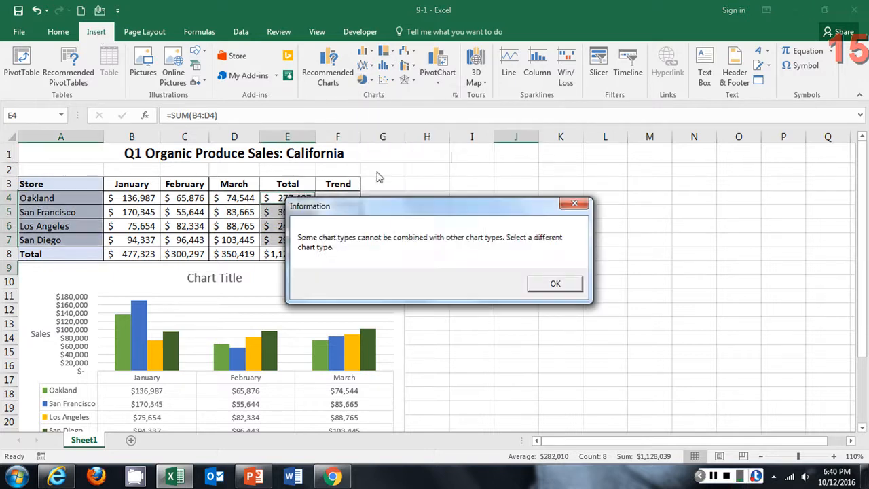
{"action": "left_click", "coordinate": [556, 283]}
{"action": "left_click", "coordinate": [556, 225]}
Step: Delete the column chart below the sales table
{"action": "left_click", "coordinate": [481, 291]}
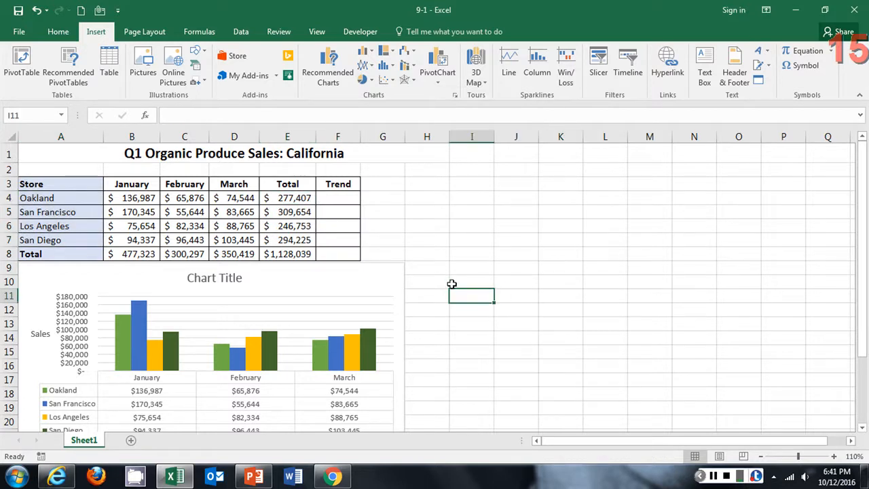
{"action": "left_click", "coordinate": [285, 290]}
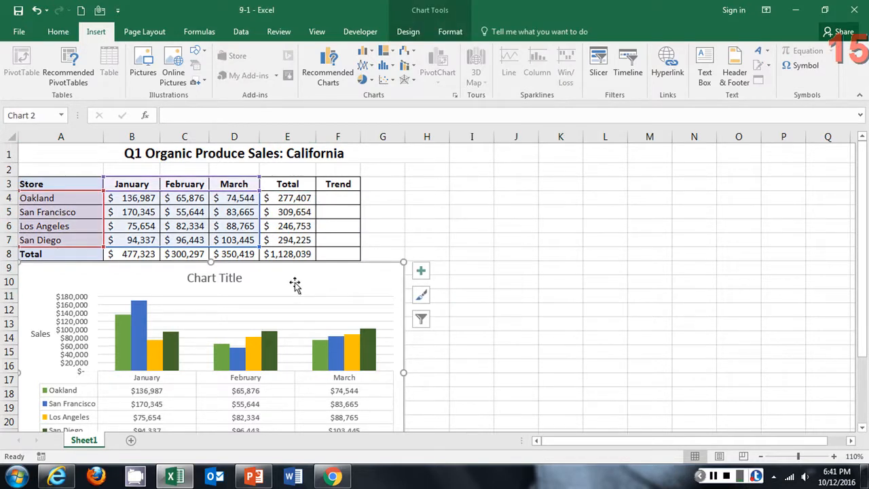
{"action": "key", "text": "Delete"}
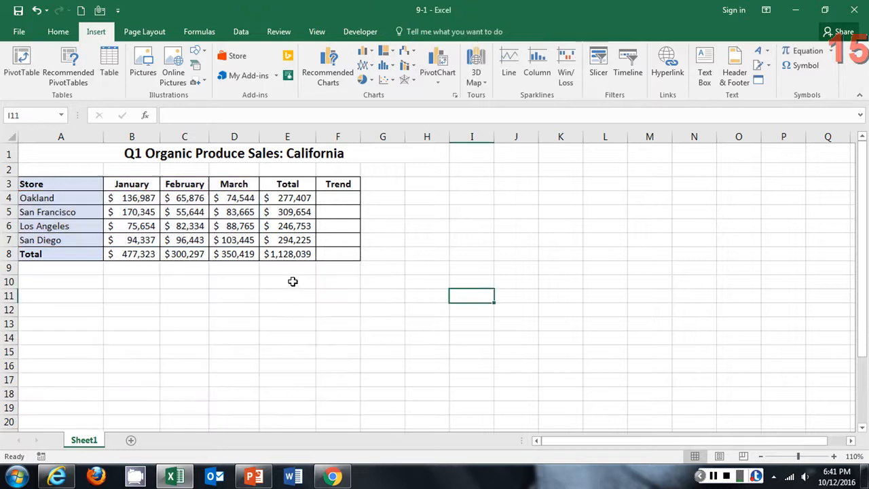
Step: Insert a 3-D pie chart from the store names A4:A7 and totals E4:E7, and move it beside the sales table
{"action": "left_click_drag", "start_coordinate": [74, 198], "coordinate": [73, 238]}
{"action": "left_click_drag", "start_coordinate": [284, 199], "coordinate": [288, 241]}
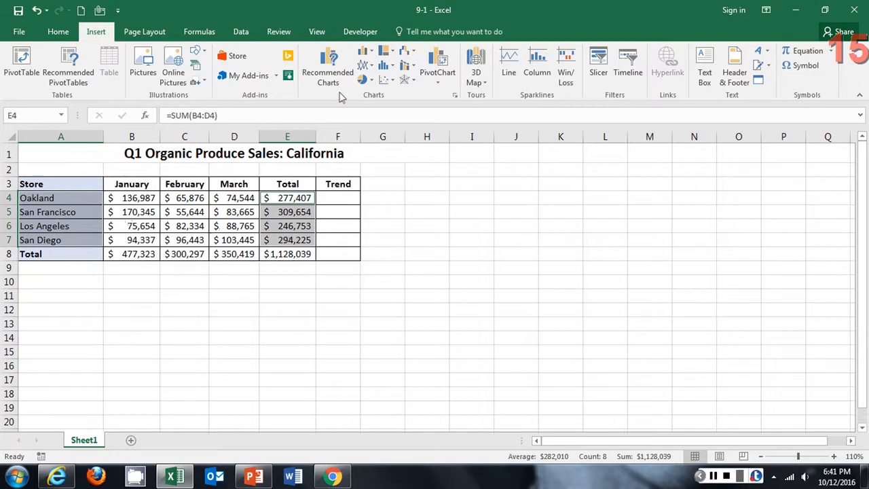
{"action": "left_click", "coordinate": [362, 80]}
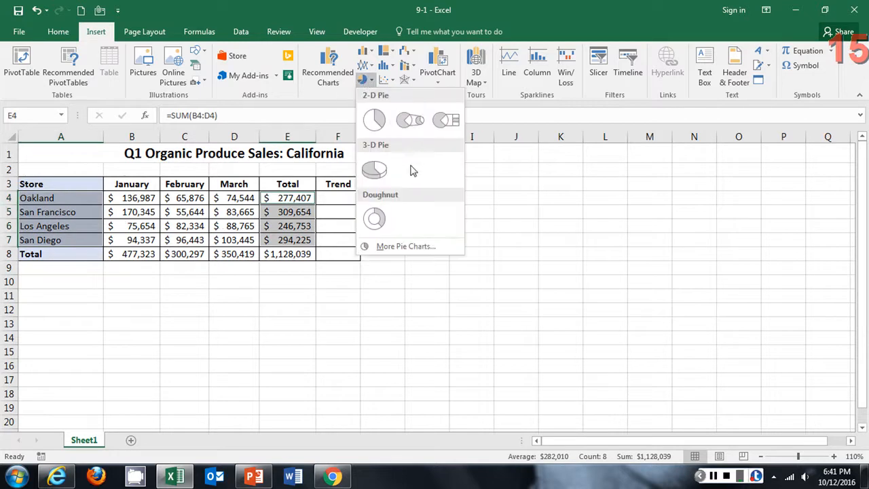
{"action": "left_click", "coordinate": [376, 170]}
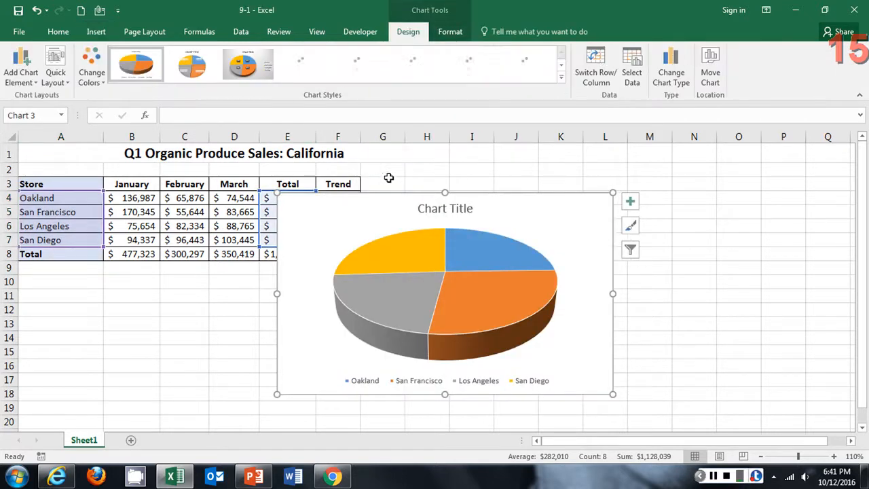
{"action": "left_click_drag", "start_coordinate": [539, 193], "coordinate": [631, 166]}
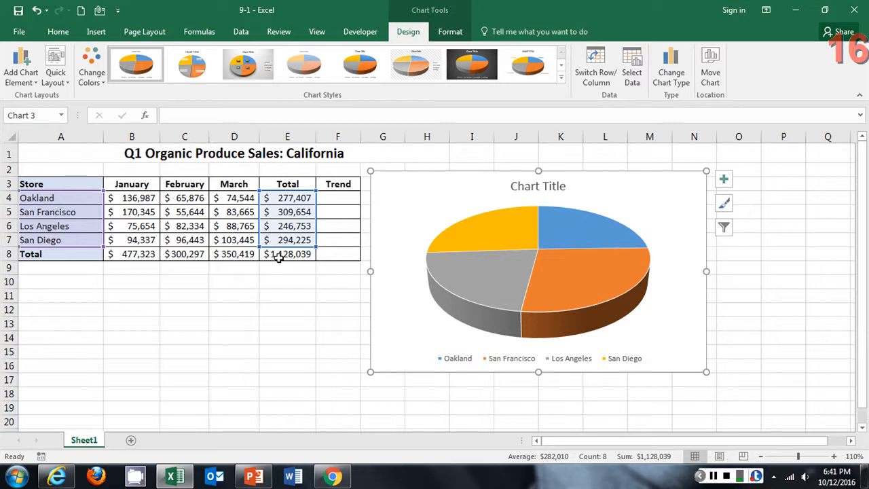
Step: Add data labels to the pie chart as Data Callouts and deselect the chart
{"action": "mouse_move", "coordinate": [518, 269]}
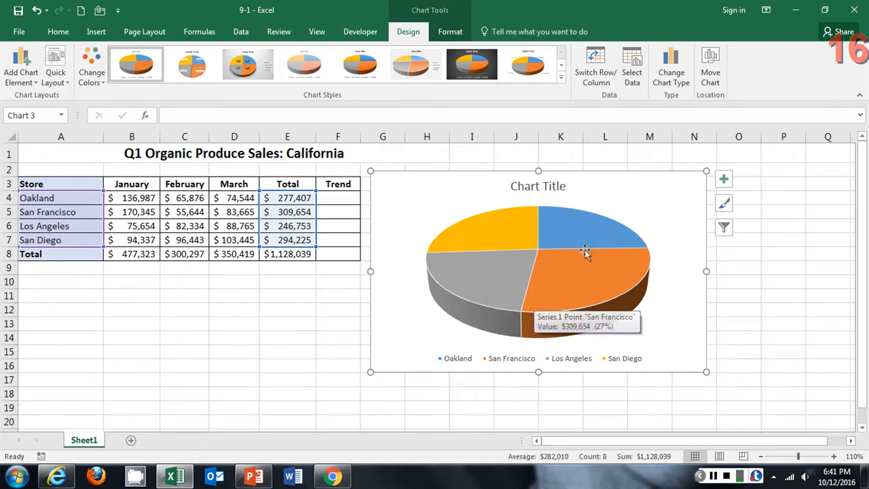
{"action": "left_click", "coordinate": [724, 180]}
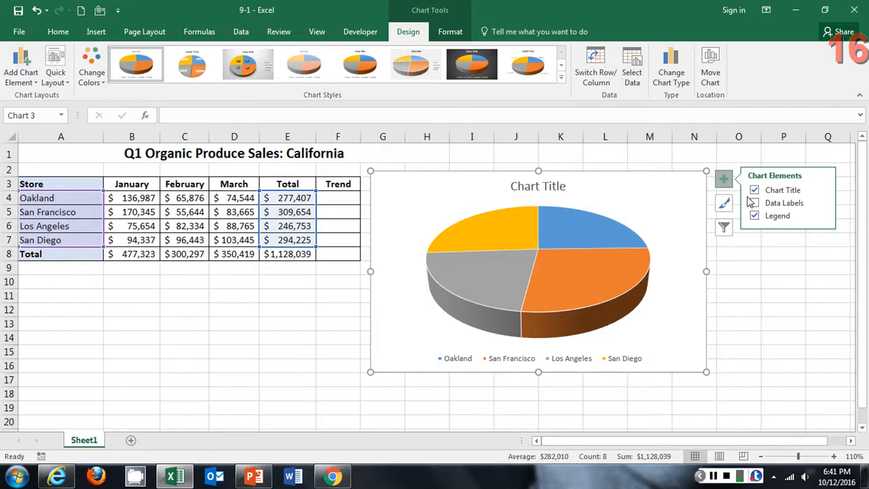
{"action": "left_click", "coordinate": [754, 203]}
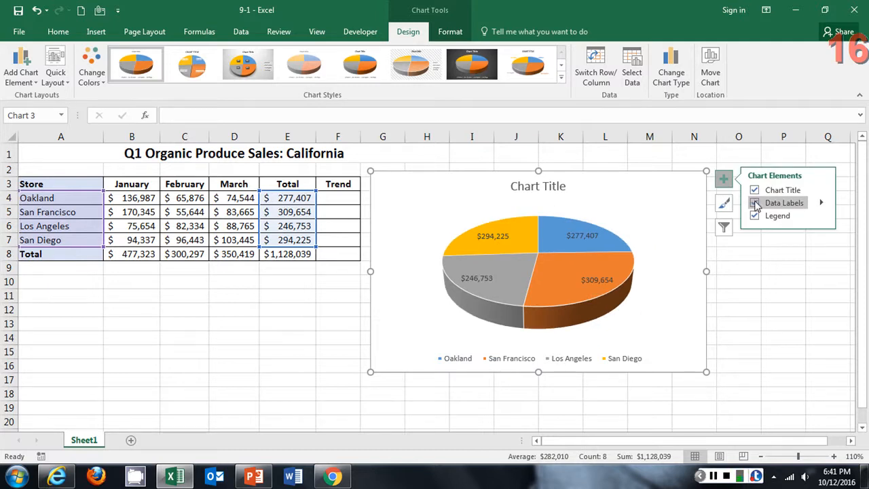
{"action": "left_click", "coordinate": [822, 201]}
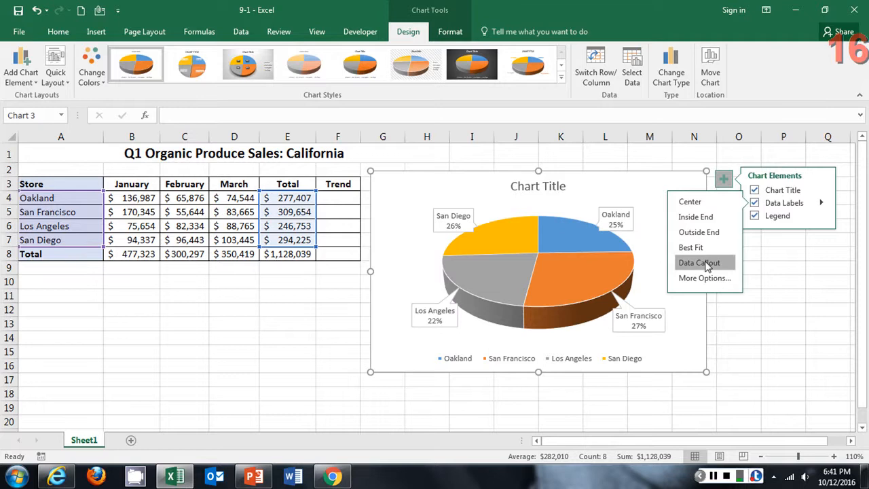
{"action": "left_click", "coordinate": [787, 307]}
Step: Recolor the pie chart with the fourth Colorful palette, which starts with green, blue and gold
{"action": "mouse_move", "coordinate": [534, 290]}
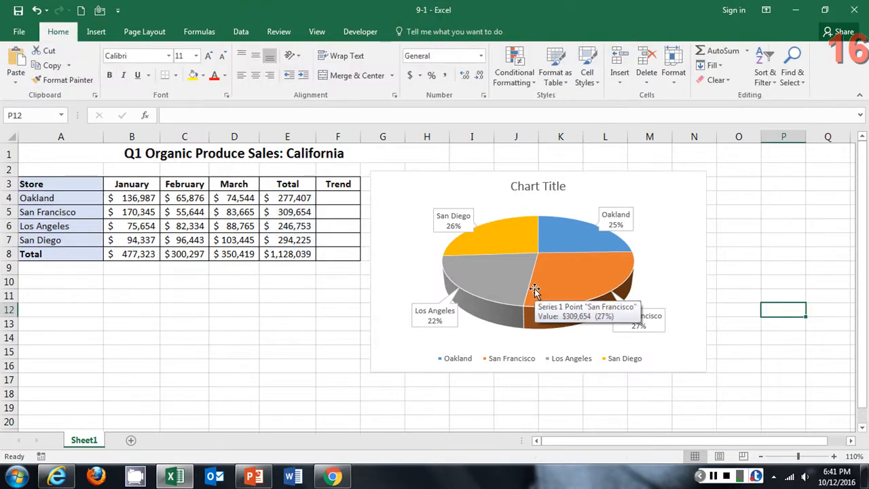
{"action": "left_click", "coordinate": [531, 253]}
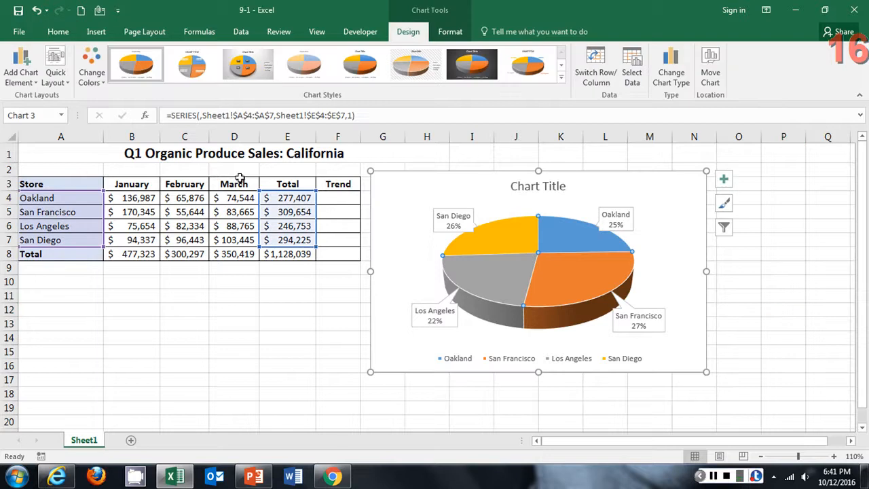
{"action": "left_click", "coordinate": [91, 72]}
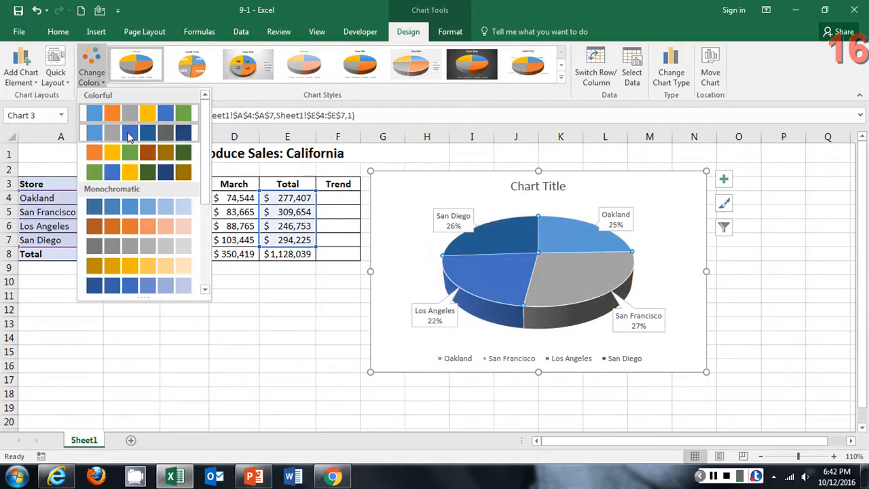
{"action": "left_click", "coordinate": [132, 173]}
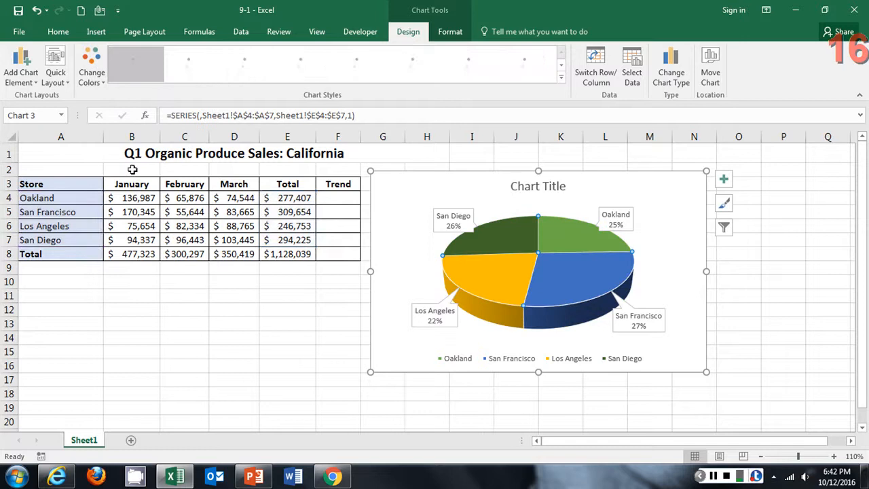
Step: Look through the pie chart's Quick Layout choices and examine the value and percentage of its slices
{"action": "left_click", "coordinate": [55, 72]}
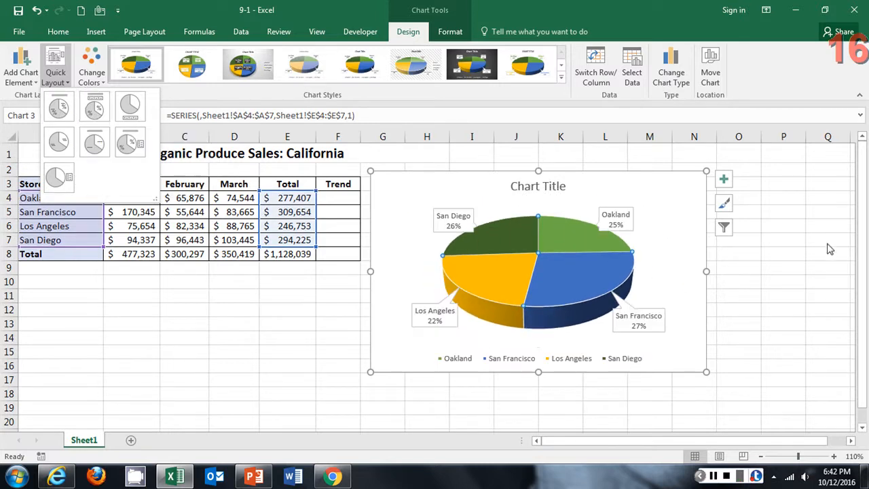
{"action": "left_click", "coordinate": [58, 107]}
{"action": "mouse_move", "coordinate": [615, 249]}
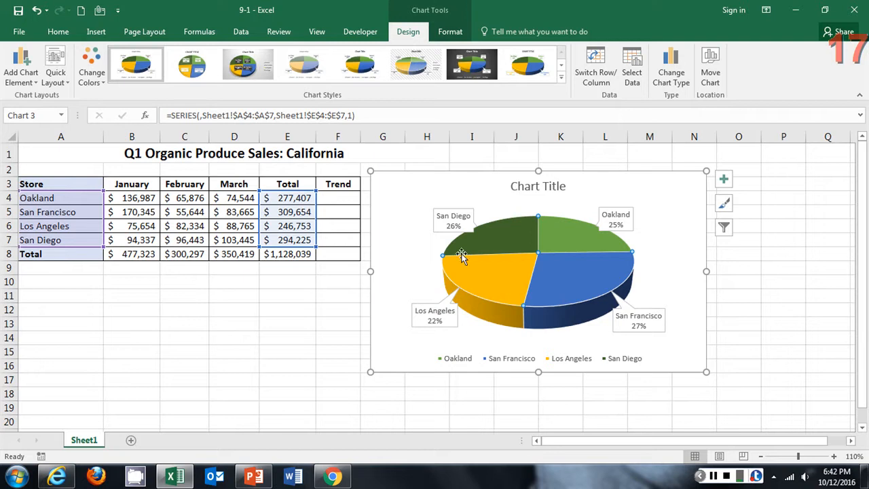
{"action": "mouse_move", "coordinate": [480, 252]}
{"action": "mouse_move", "coordinate": [579, 296]}
{"action": "mouse_move", "coordinate": [493, 273]}
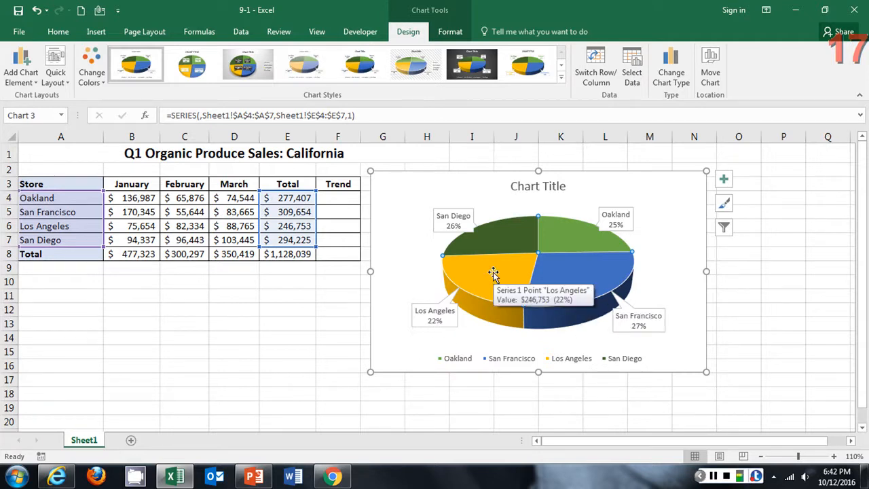
Step: Set January sales to 36987 for Oakland in B4 and 70345 for San Francisco in B5, and check the updated pie slices
{"action": "left_click", "coordinate": [124, 199]}
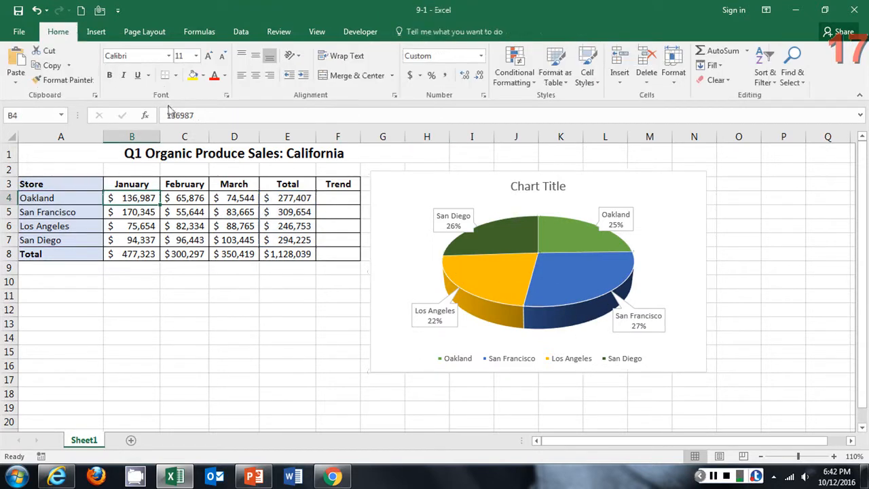
{"action": "left_click", "coordinate": [170, 116]}
{"action": "key", "text": "BackSpace"}
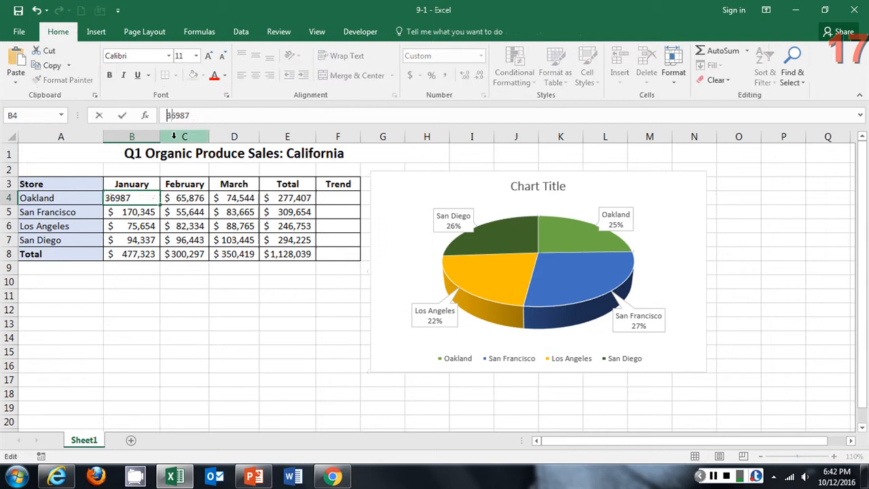
{"action": "key", "text": "Return"}
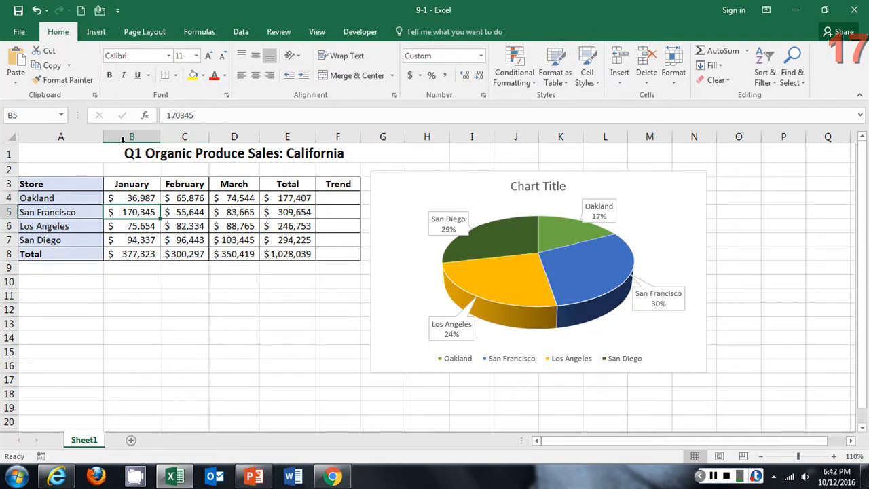
{"action": "left_click", "coordinate": [170, 117]}
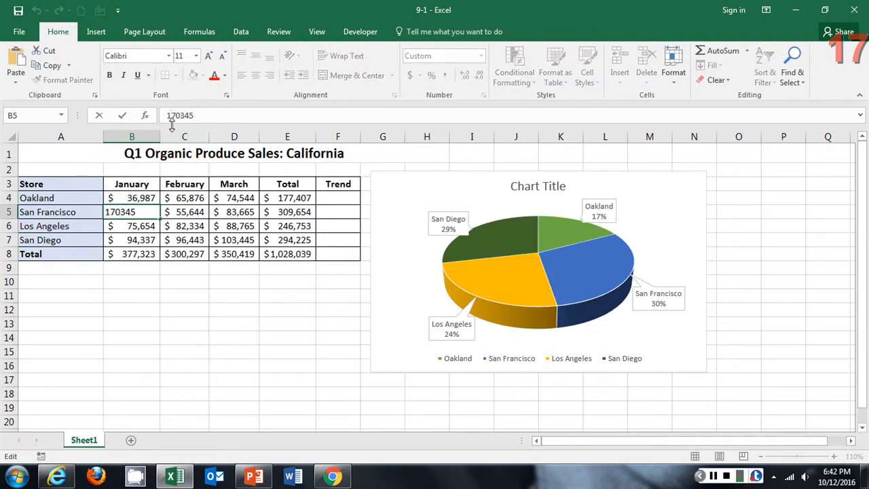
{"action": "key", "text": "BackSpace"}
{"action": "key", "text": "Return"}
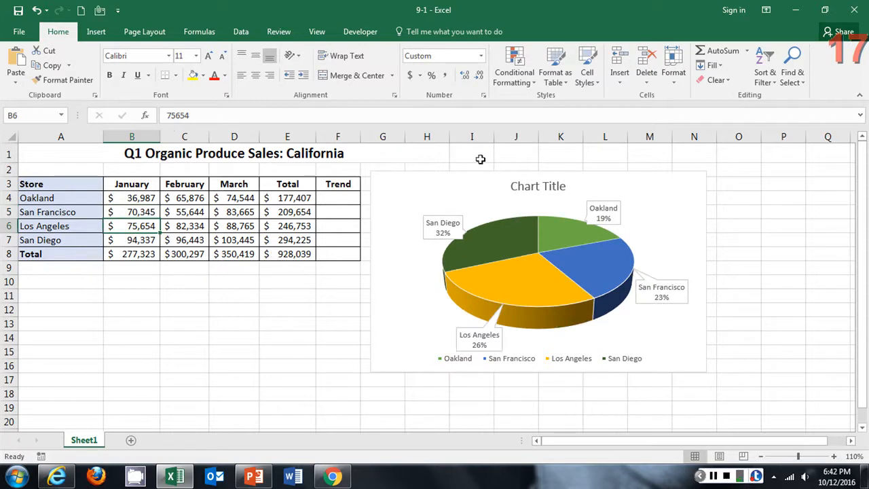
{"action": "mouse_move", "coordinate": [518, 237]}
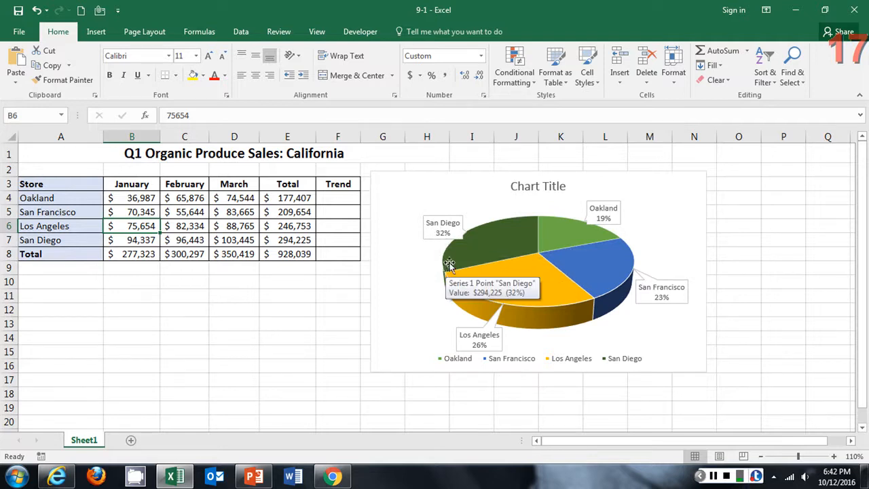
{"action": "mouse_move", "coordinate": [608, 237]}
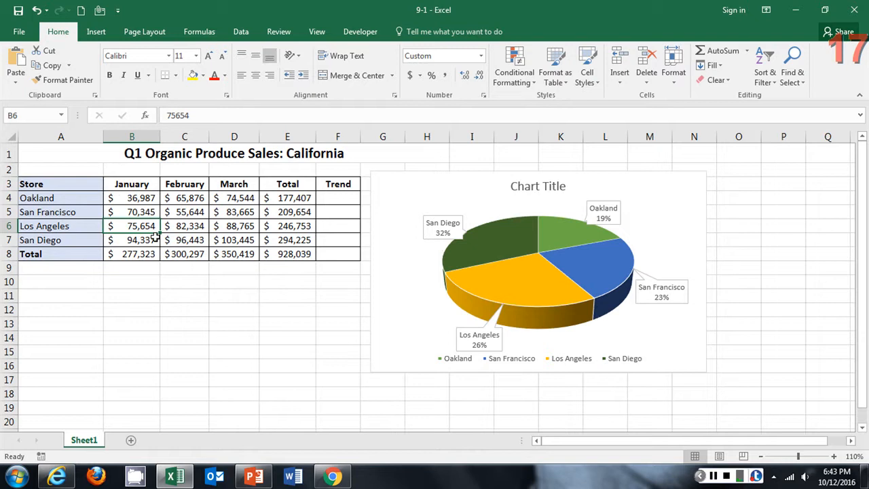
Step: Switch to PowerPoint and read the Create Sparklines (1 of 3) slide
{"action": "key", "text": "alt+Tab"}
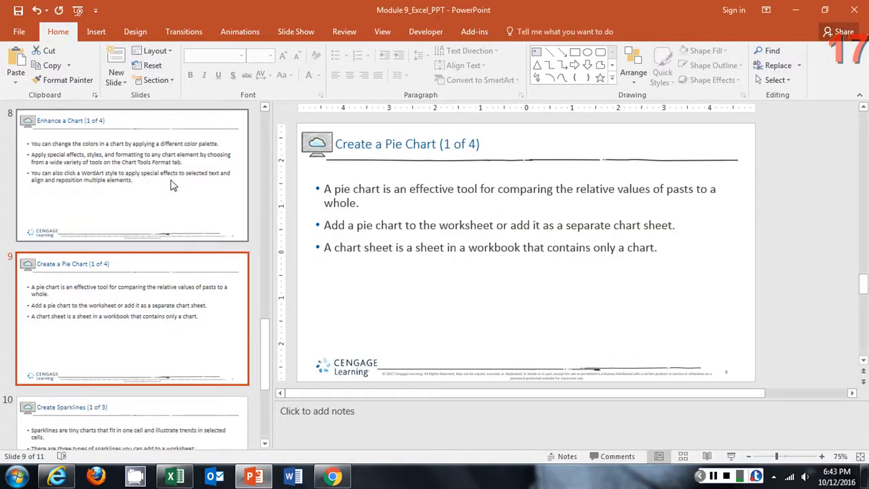
{"action": "key", "text": "Down"}
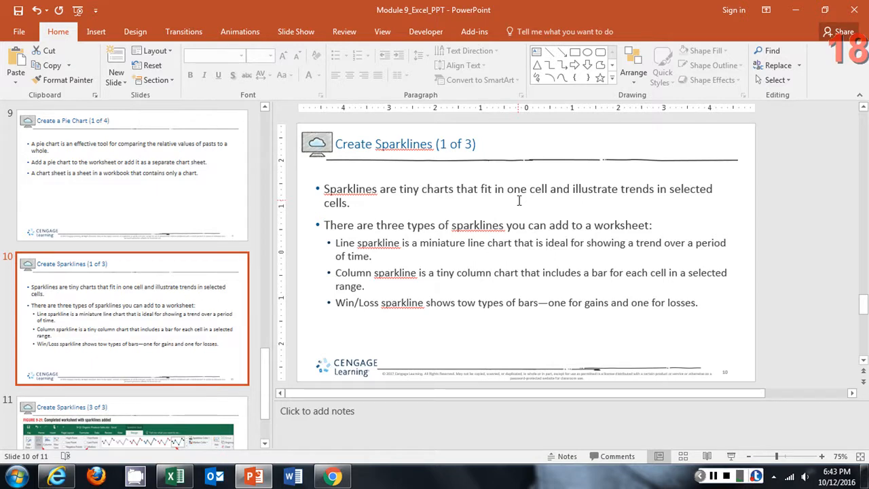
Step: Correct "tow" to "two" in the slide's Win/Loss sparkline bullet and break the bullet after that word
{"action": "left_click", "coordinate": [466, 304]}
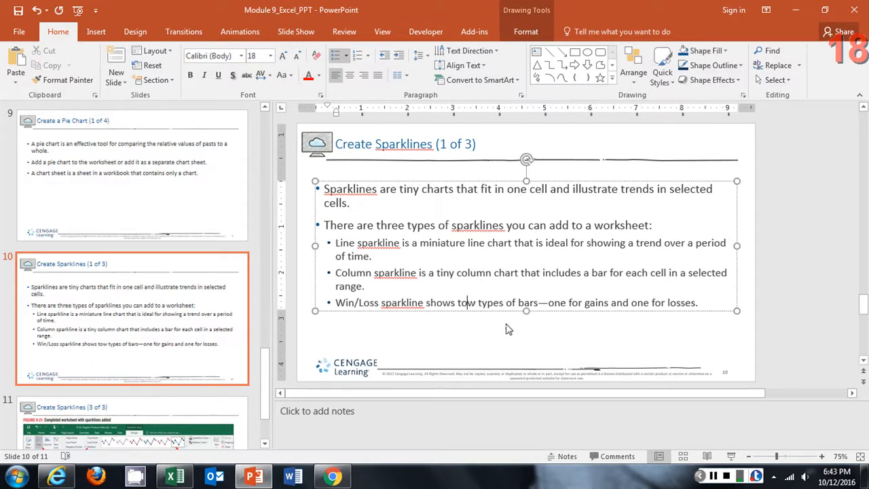
{"action": "key", "text": "BackSpace"}
{"action": "key", "text": "Right"}
{"action": "type", "text": "0"}
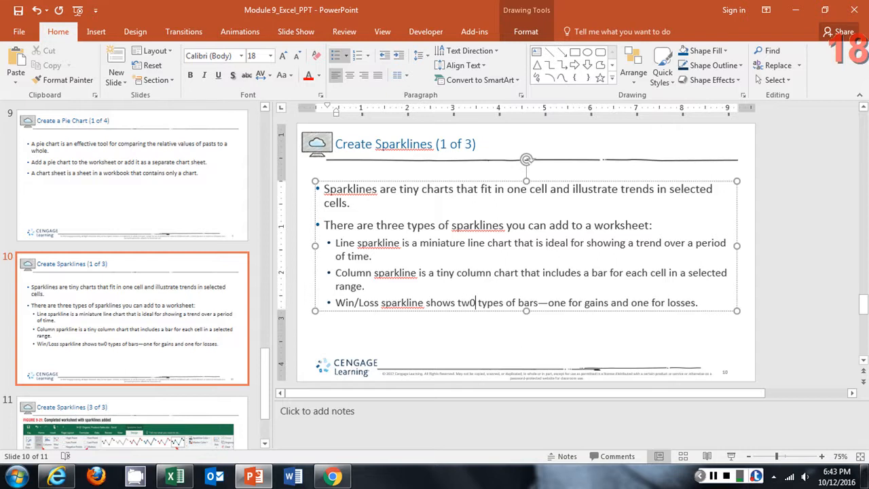
{"action": "left_click", "coordinate": [514, 347]}
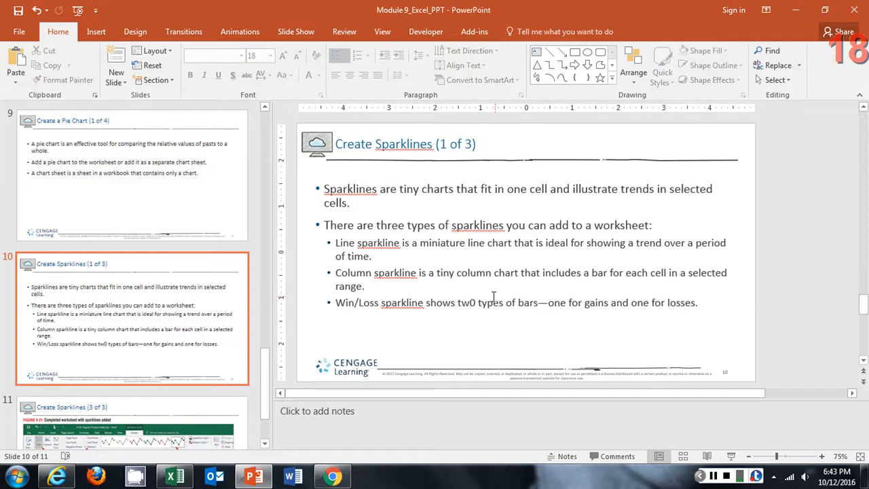
{"action": "left_click", "coordinate": [469, 303]}
{"action": "type", "text": "o"}
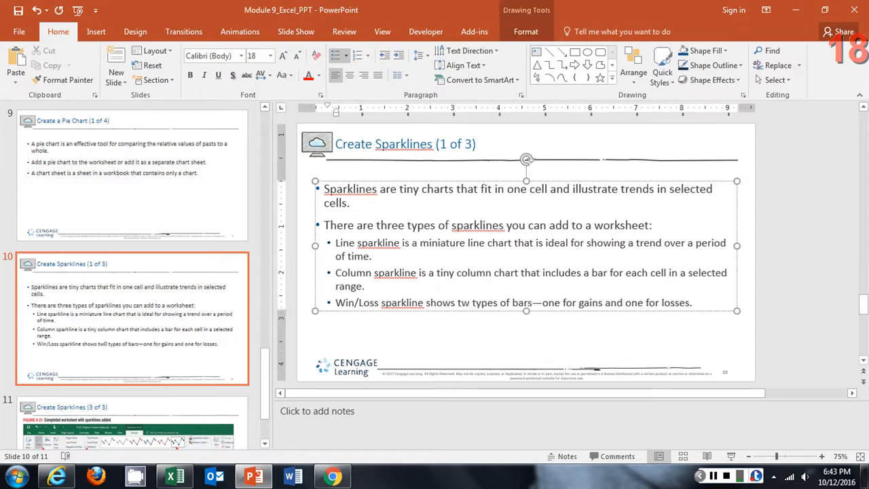
{"action": "key", "text": "Delete"}
{"action": "key", "text": "Return"}
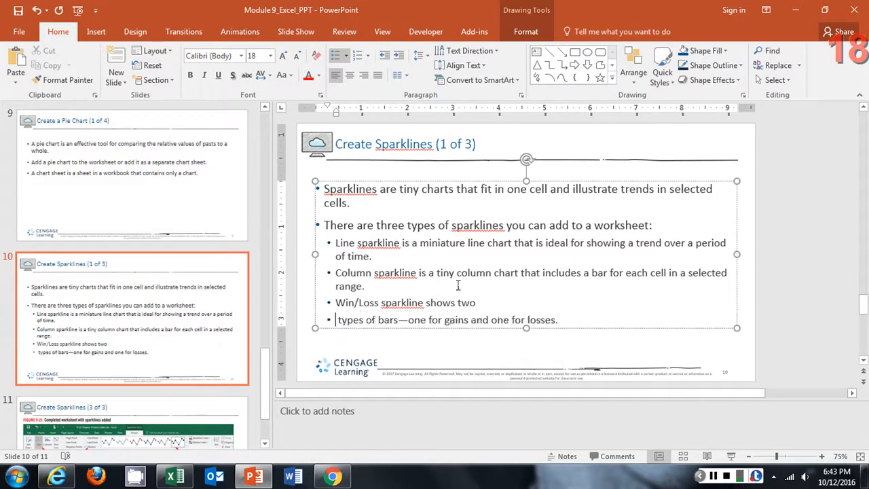
Step: Switch to Excel and insert a line sparkline in F4 from Oakland's monthly sales in B4:D4
{"action": "key", "text": "alt+Tab"}
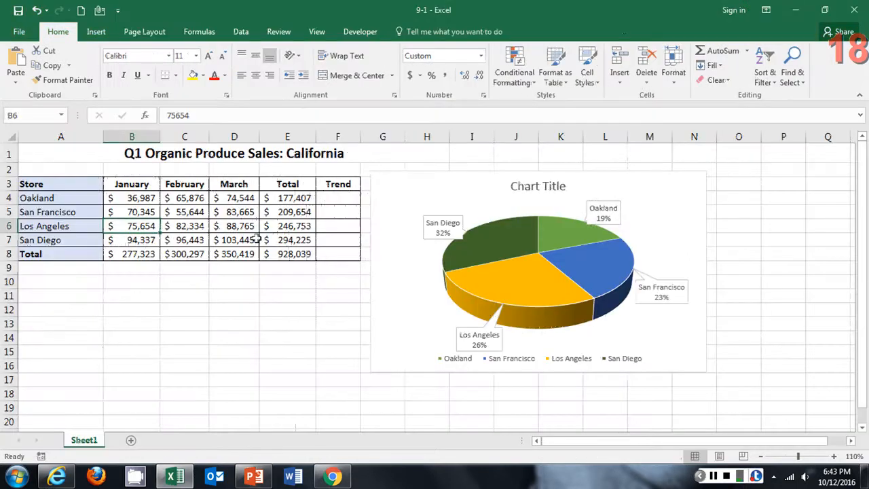
{"action": "left_click", "coordinate": [108, 252]}
{"action": "left_click", "coordinate": [330, 195]}
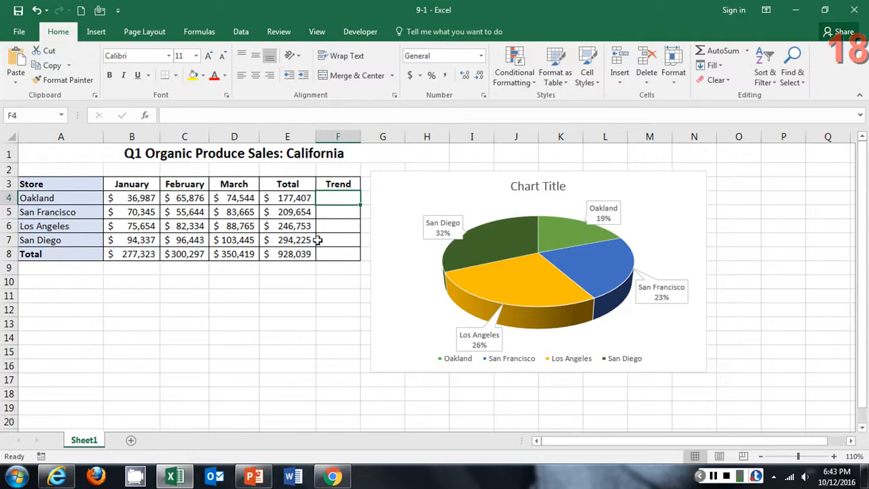
{"action": "left_click", "coordinate": [96, 32]}
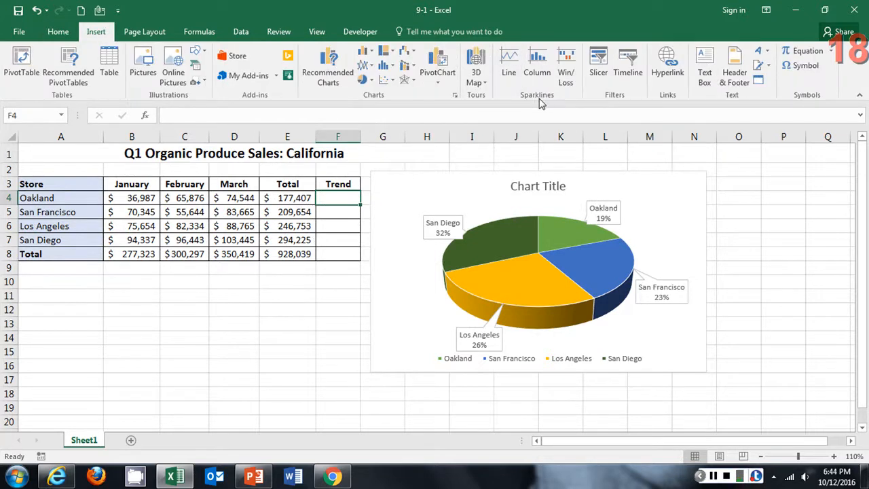
{"action": "left_click", "coordinate": [511, 65]}
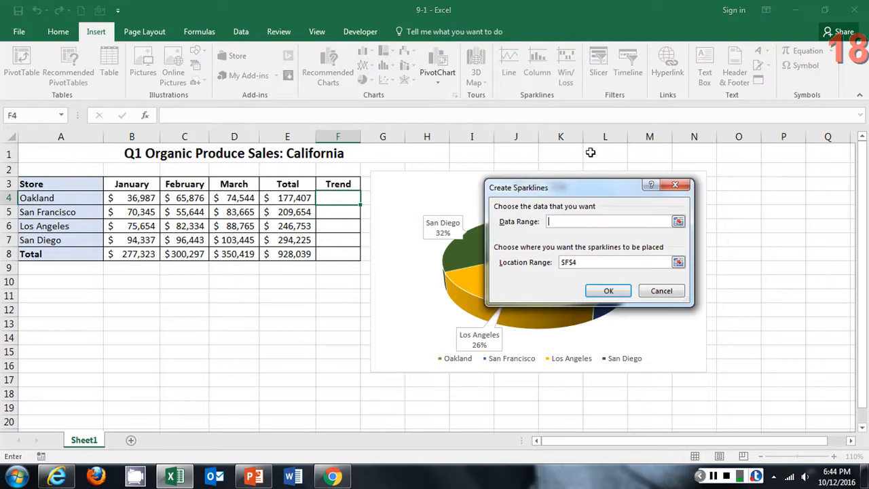
{"action": "left_click", "coordinate": [678, 221]}
{"action": "left_click_drag", "start_coordinate": [143, 199], "coordinate": [231, 198]}
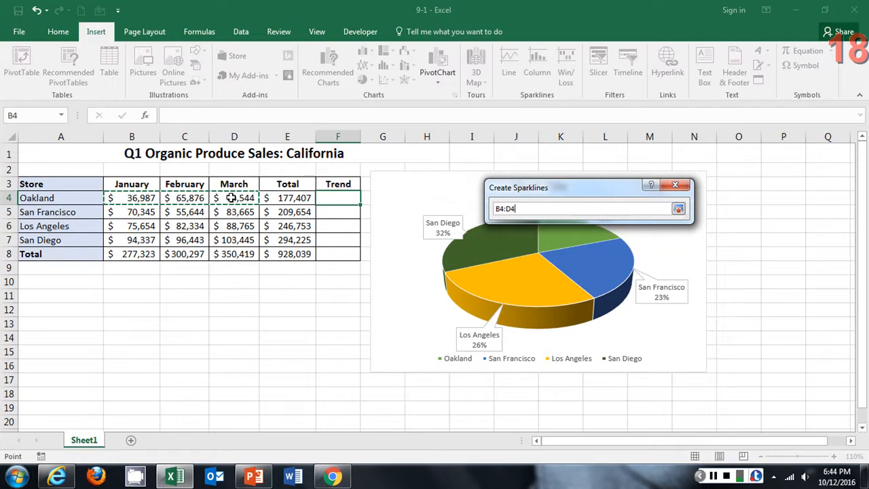
{"action": "left_click", "coordinate": [678, 210]}
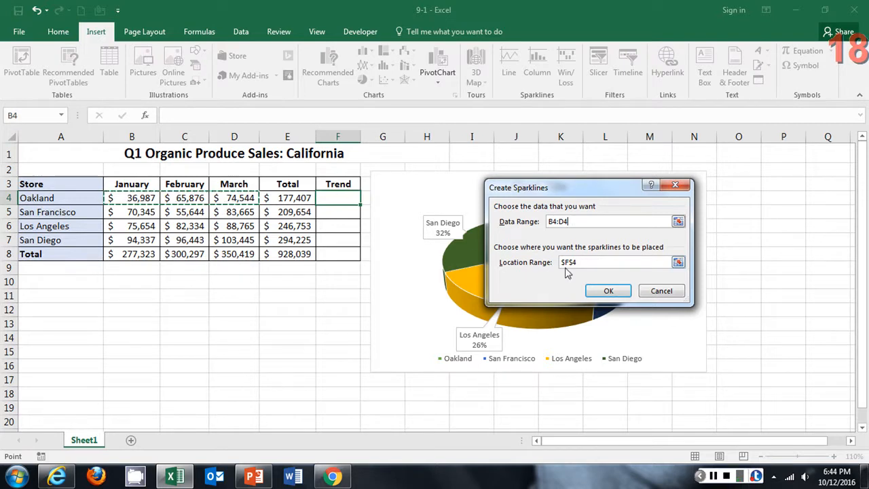
{"action": "left_click", "coordinate": [606, 292]}
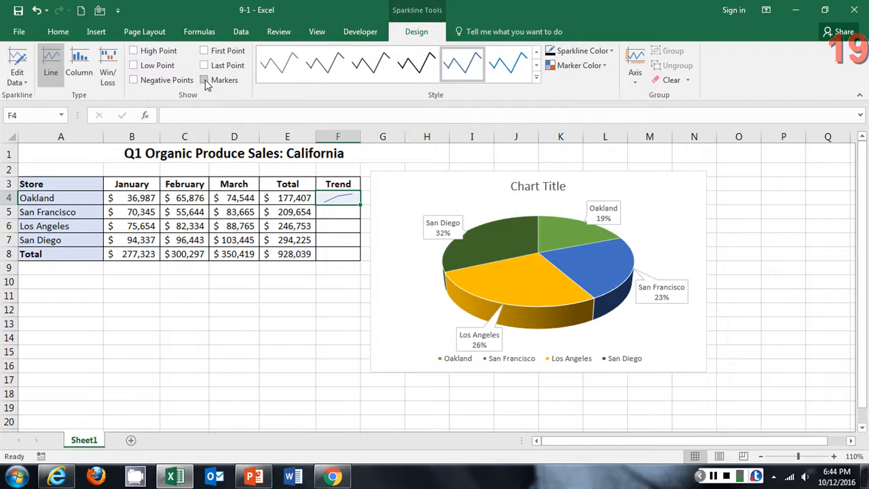
Step: Format Oakland's sparkline with markers in the blue line and black marker style, and fill it down through F8
{"action": "left_click", "coordinate": [204, 80]}
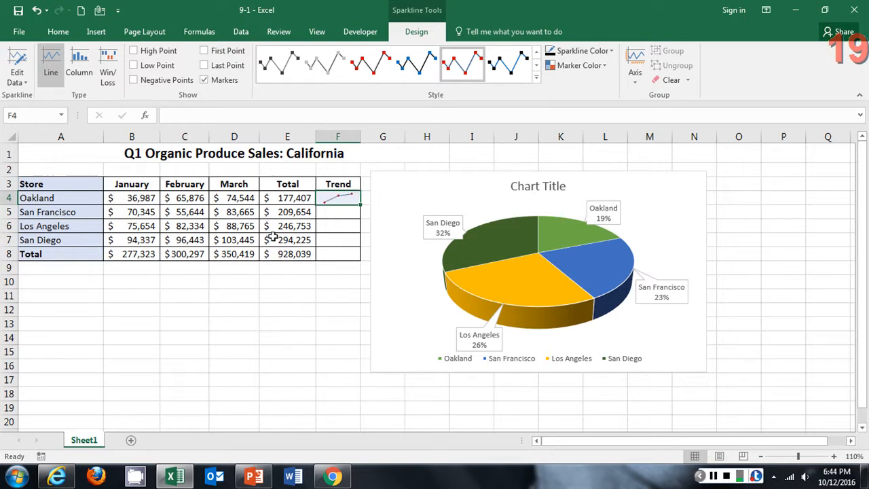
{"action": "left_click", "coordinate": [537, 78]}
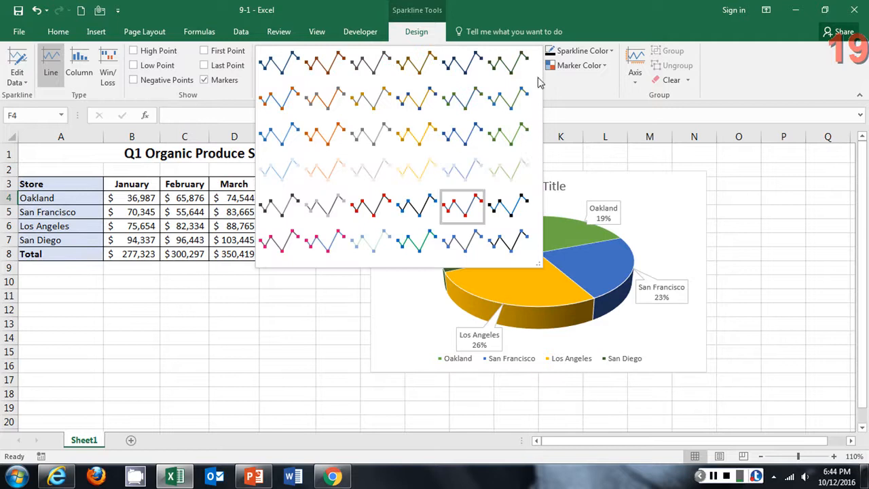
{"action": "left_click", "coordinate": [508, 203]}
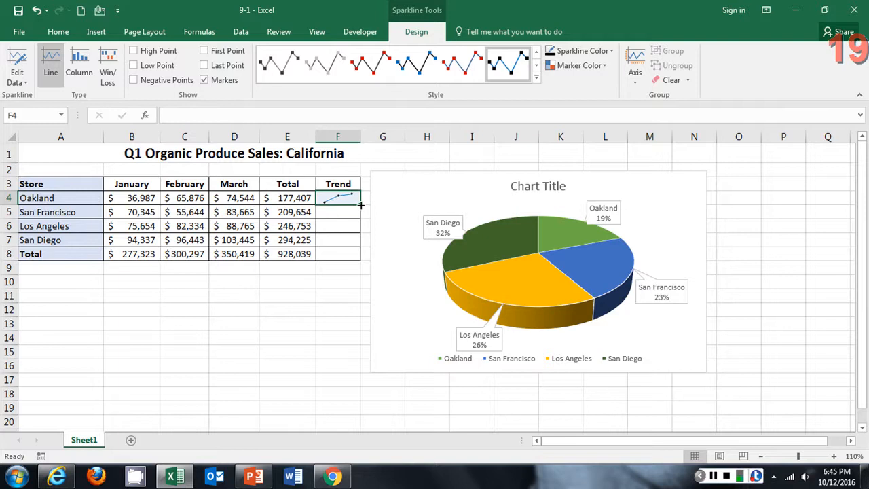
{"action": "left_click_drag", "start_coordinate": [362, 205], "coordinate": [361, 204]}
{"action": "left_click_drag", "start_coordinate": [360, 204], "coordinate": [353, 258]}
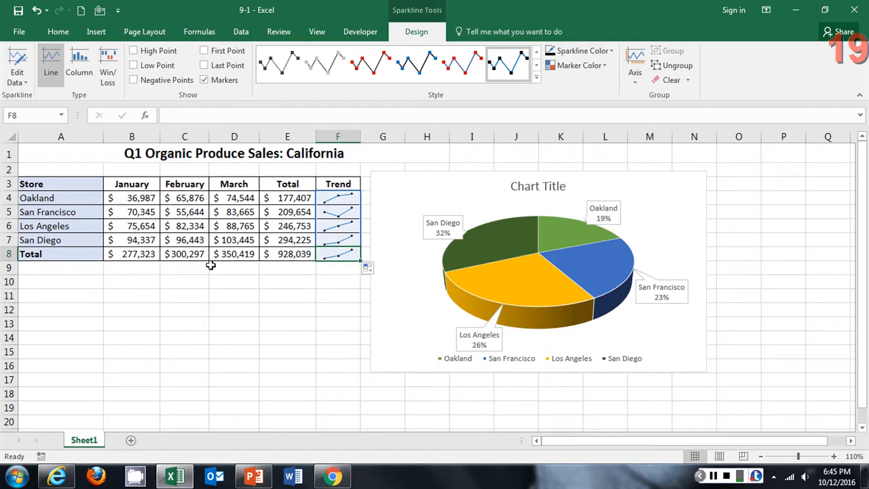
Step: Examine the January to March sales of San Francisco and Los Angeles against their trend sparklines
{"action": "left_click_drag", "start_coordinate": [143, 213], "coordinate": [254, 212]}
{"action": "left_click", "coordinate": [265, 280]}
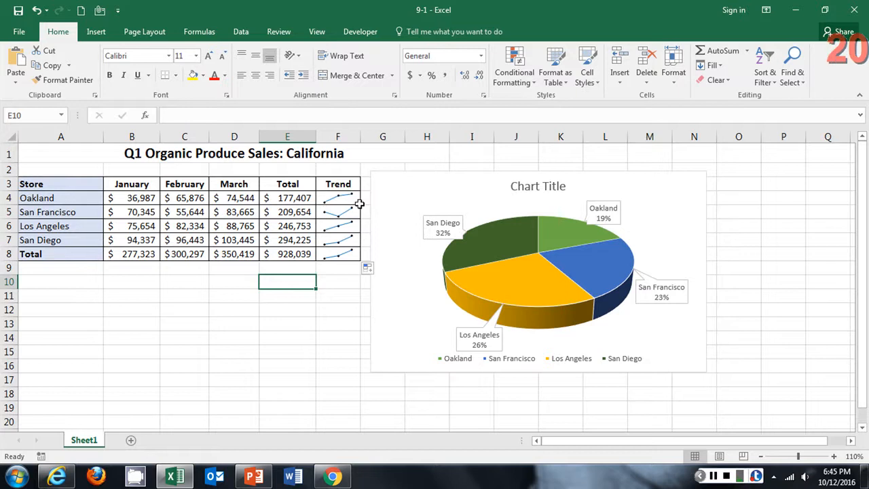
{"action": "left_click", "coordinate": [140, 211]}
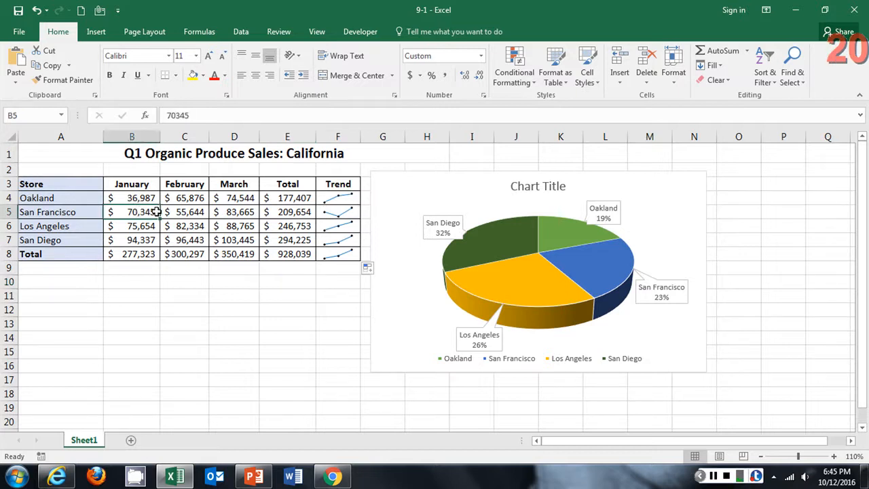
{"action": "left_click", "coordinate": [184, 212]}
{"action": "left_click", "coordinate": [219, 212]}
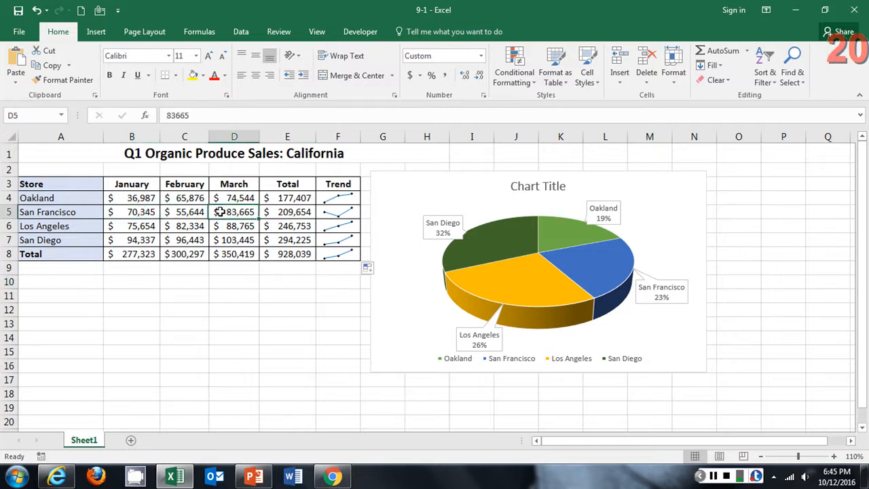
{"action": "left_click", "coordinate": [145, 226]}
{"action": "left_click", "coordinate": [190, 228]}
{"action": "left_click", "coordinate": [230, 227]}
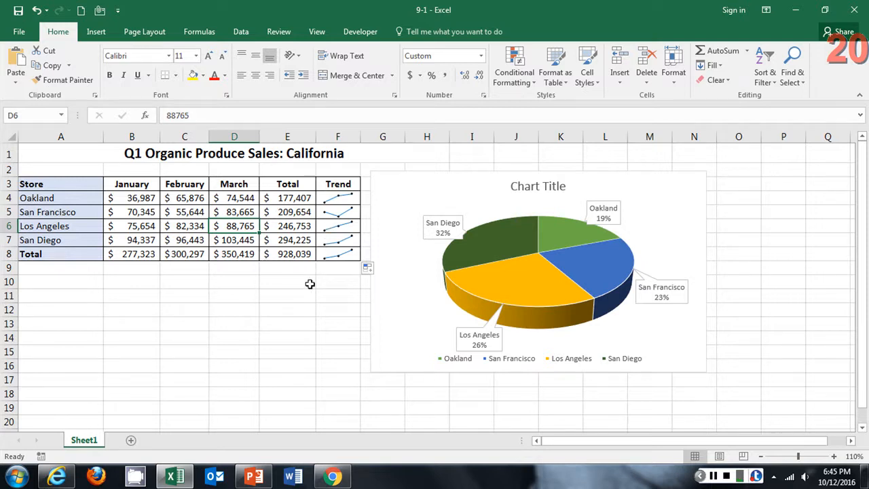
{"action": "left_click", "coordinate": [97, 32]}
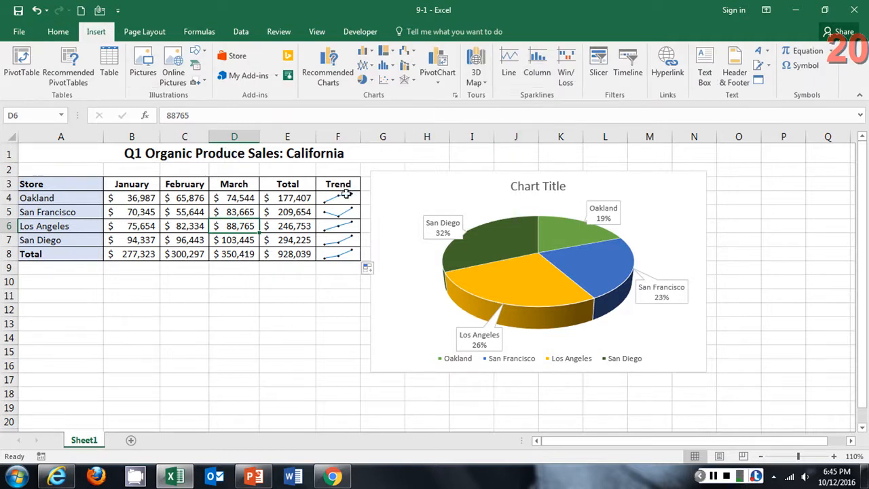
{"action": "left_click_drag", "start_coordinate": [341, 197], "coordinate": [342, 254]}
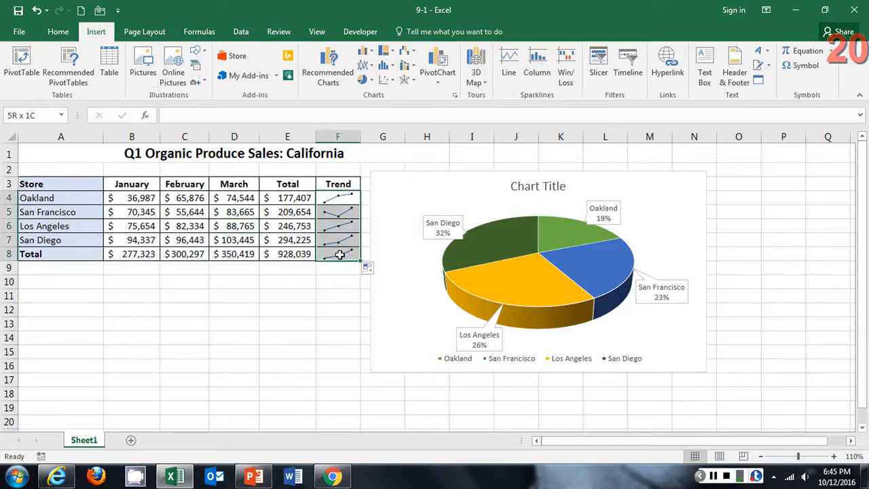
{"action": "left_click", "coordinate": [536, 65]}
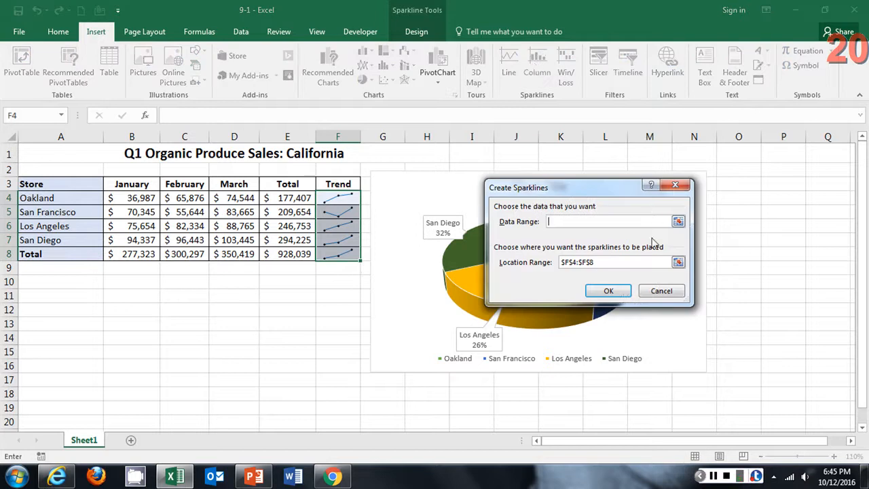
{"action": "left_click", "coordinate": [670, 292]}
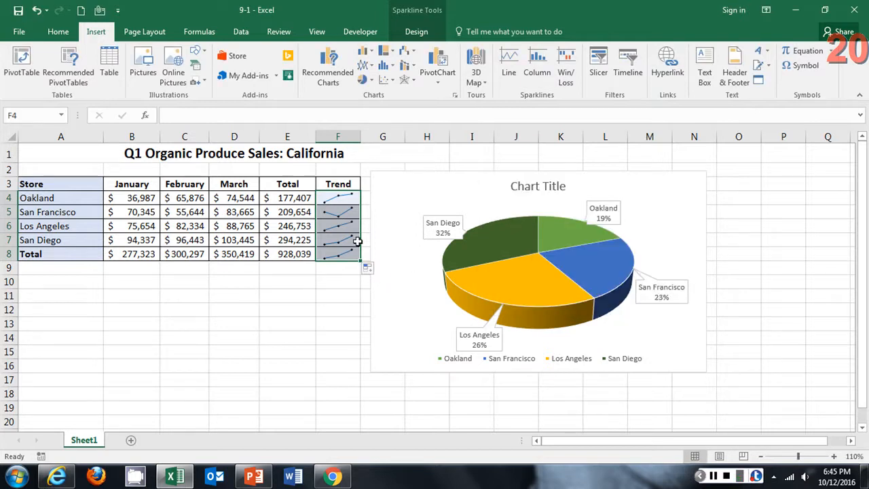
{"action": "left_click", "coordinate": [348, 292]}
Step: Replace the Oakland sparkline in F4 with a column sparkline based on B4:E4
{"action": "left_click", "coordinate": [345, 199]}
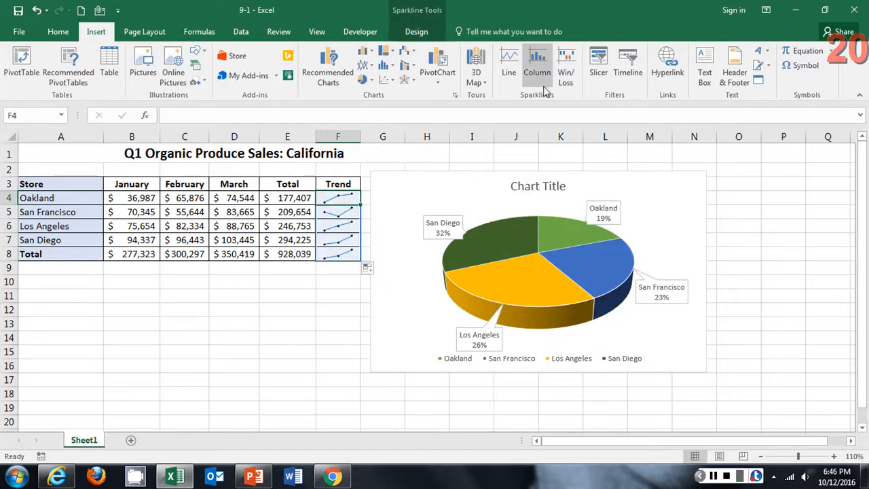
{"action": "left_click", "coordinate": [537, 64]}
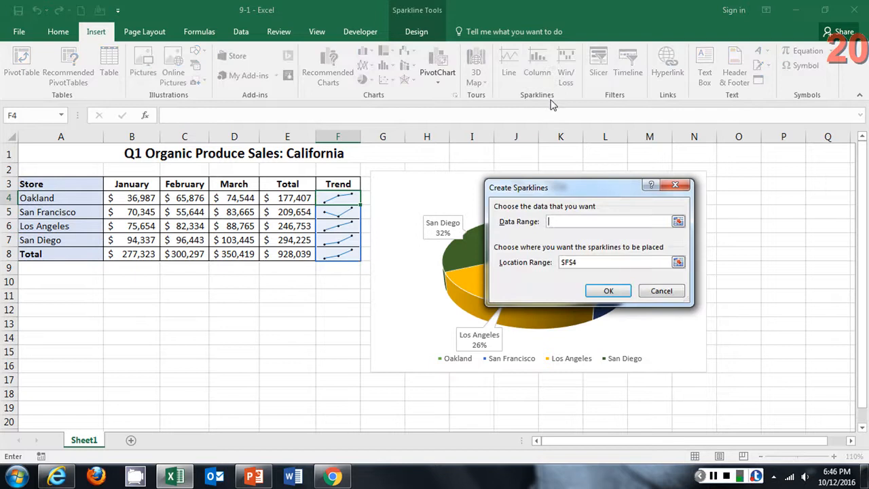
{"action": "left_click", "coordinate": [678, 221]}
{"action": "left_click", "coordinate": [148, 197]}
{"action": "left_click_drag", "start_coordinate": [158, 198], "coordinate": [286, 197]}
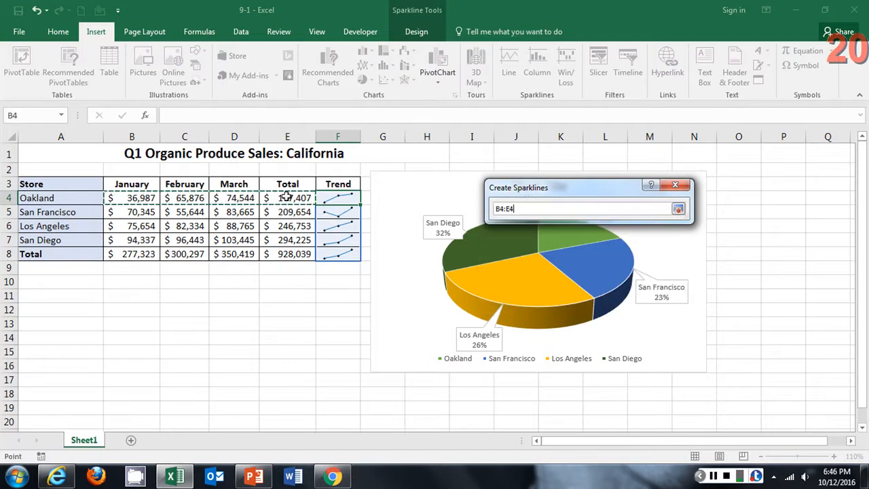
{"action": "left_click", "coordinate": [678, 209]}
{"action": "left_click", "coordinate": [609, 290]}
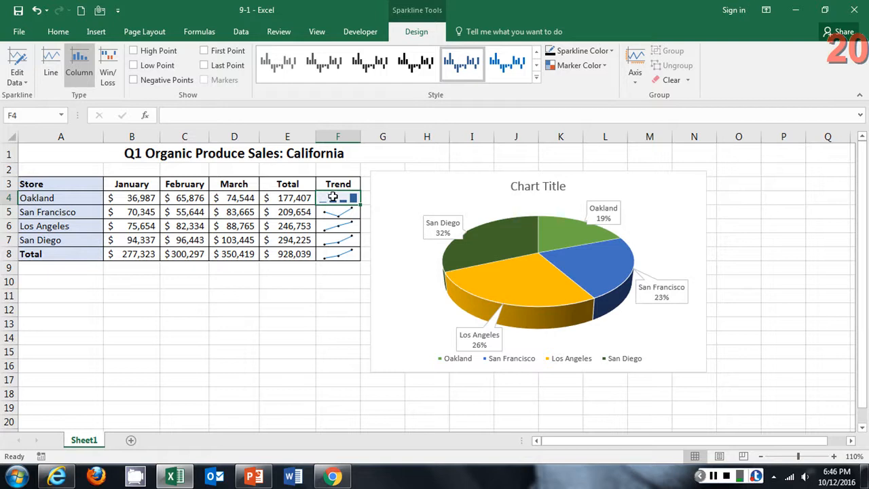
Step: Change the F4 sparkline to the Win/Loss type and set Oakland's February sales in C4 to -65876
{"action": "left_click", "coordinate": [101, 81]}
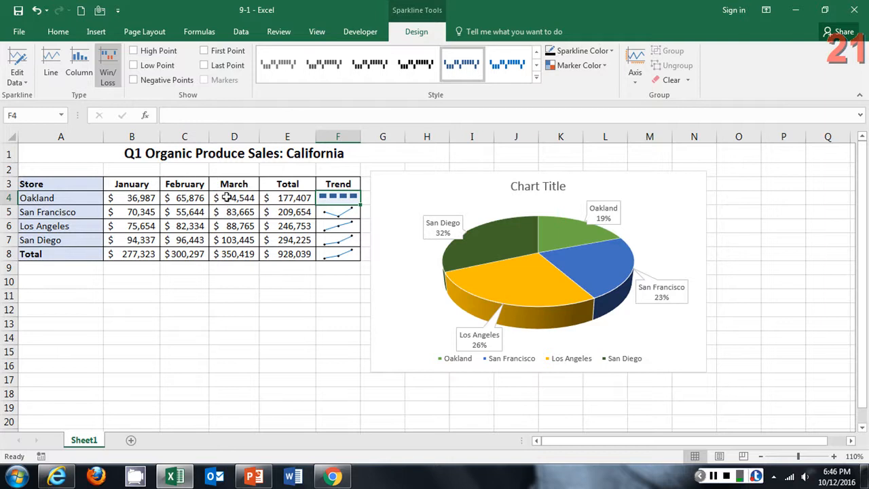
{"action": "left_click", "coordinate": [200, 198]}
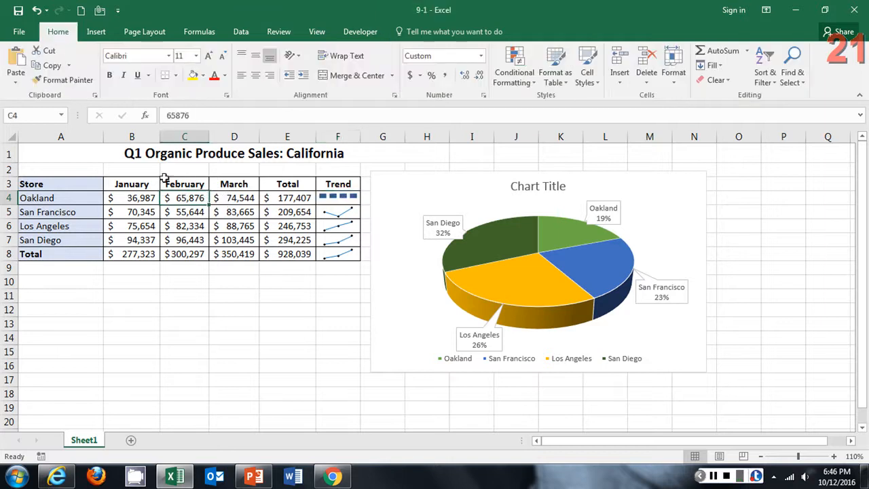
{"action": "left_click", "coordinate": [166, 115]}
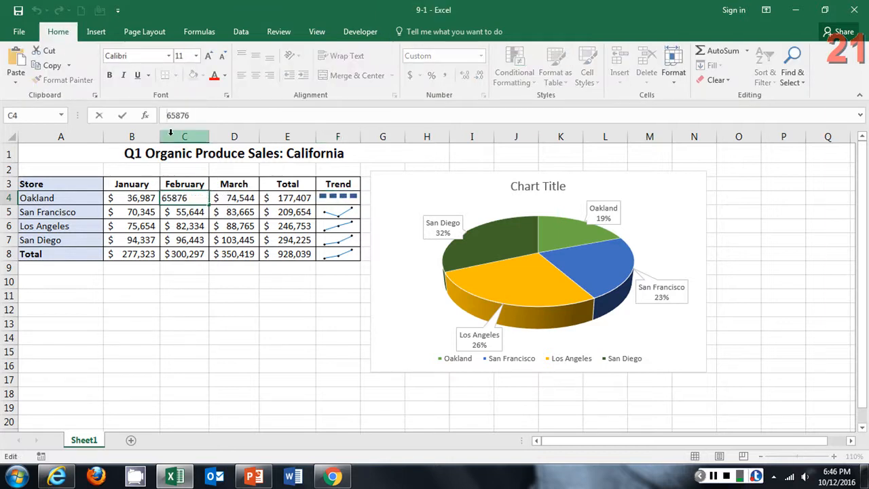
{"action": "type", "text": "-"}
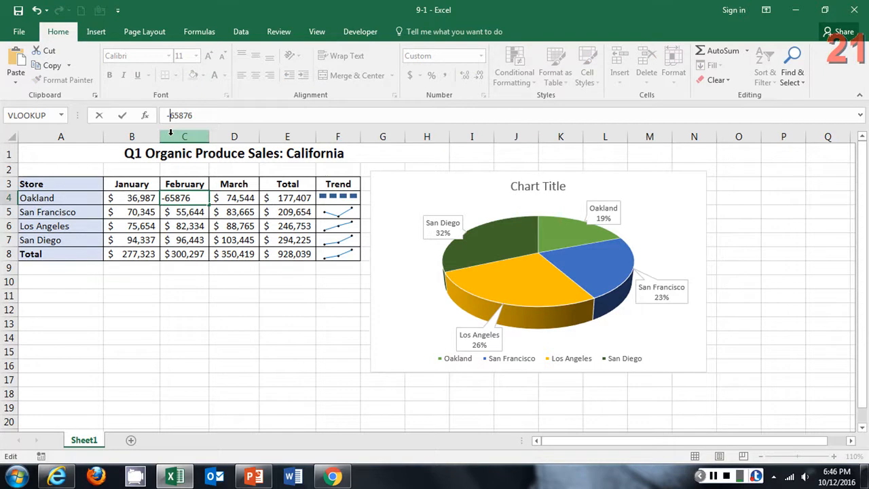
{"action": "key", "text": "Return"}
{"action": "left_click", "coordinate": [182, 198]}
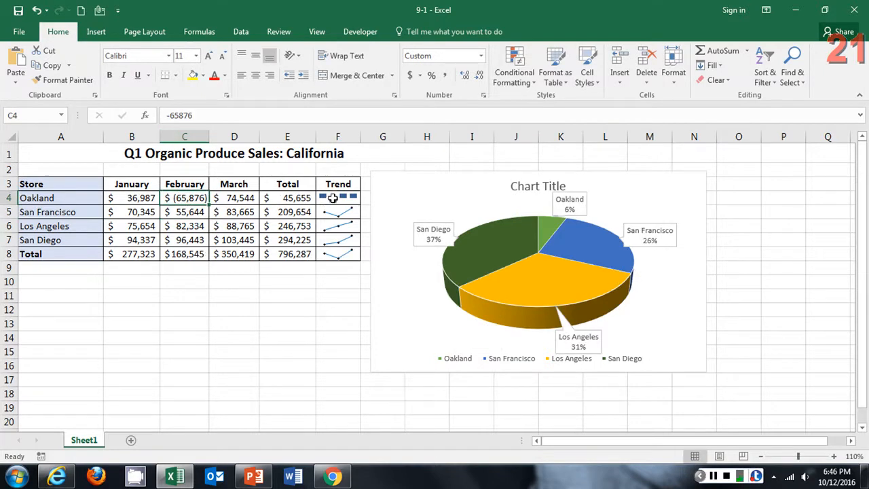
Step: Highlight the negative points in Oakland's Win/Loss sparkline in F4
{"action": "left_click", "coordinate": [331, 198]}
{"action": "left_click", "coordinate": [415, 33]}
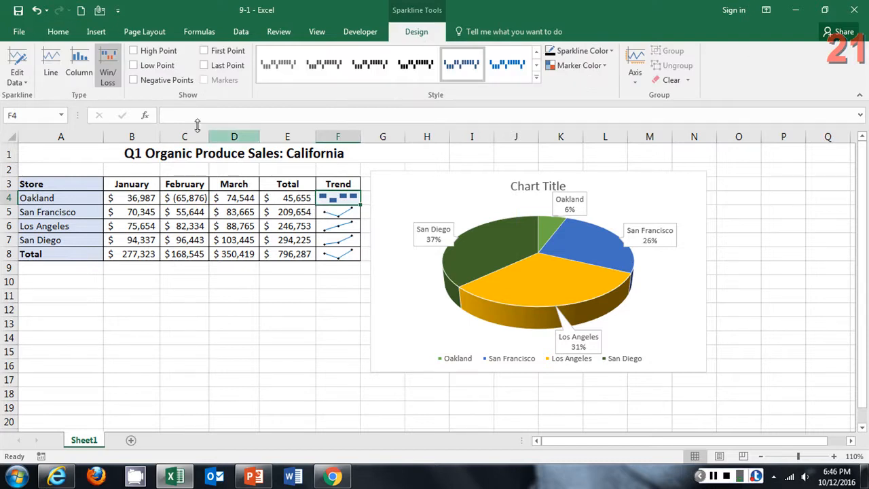
{"action": "left_click", "coordinate": [134, 81]}
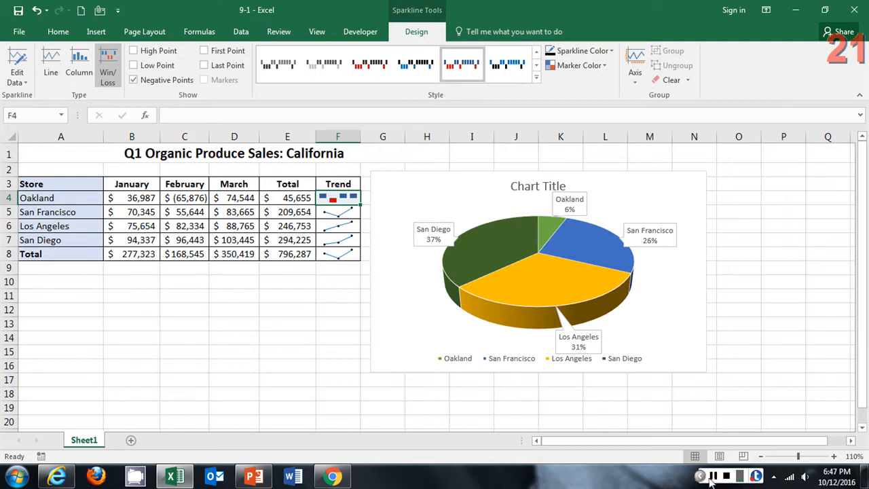
{"action": "mouse_move", "coordinate": [474, 286]}
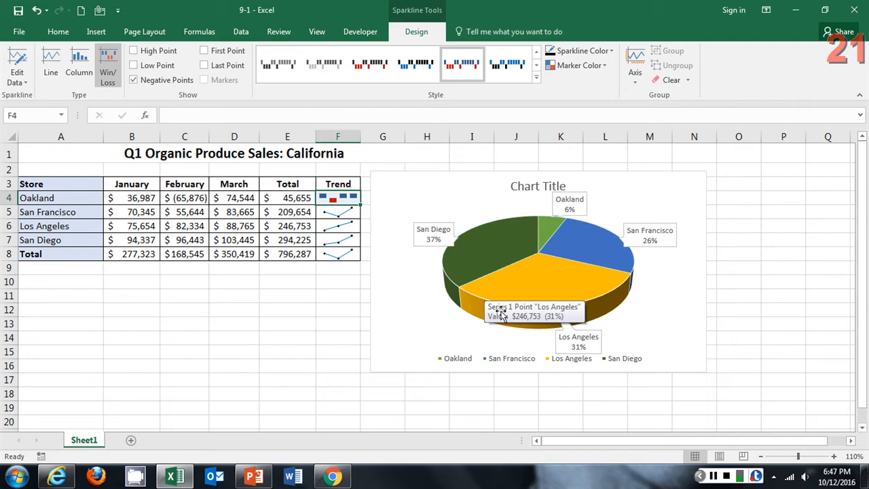